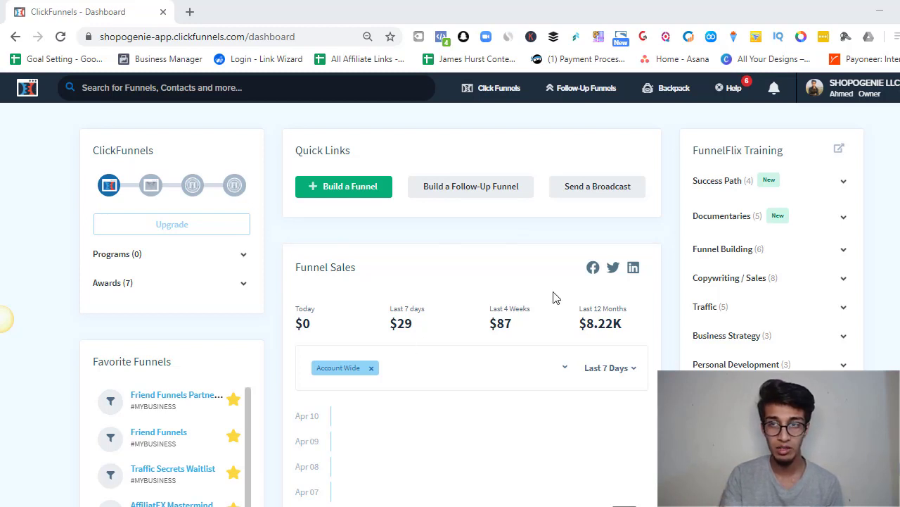
- Look over the dashboard's funnel sales, favorite funnels, recent sales activity and follow-up funnel stats
scroll(4, 318, down, 2)
scroll(1, 319, down, 1)
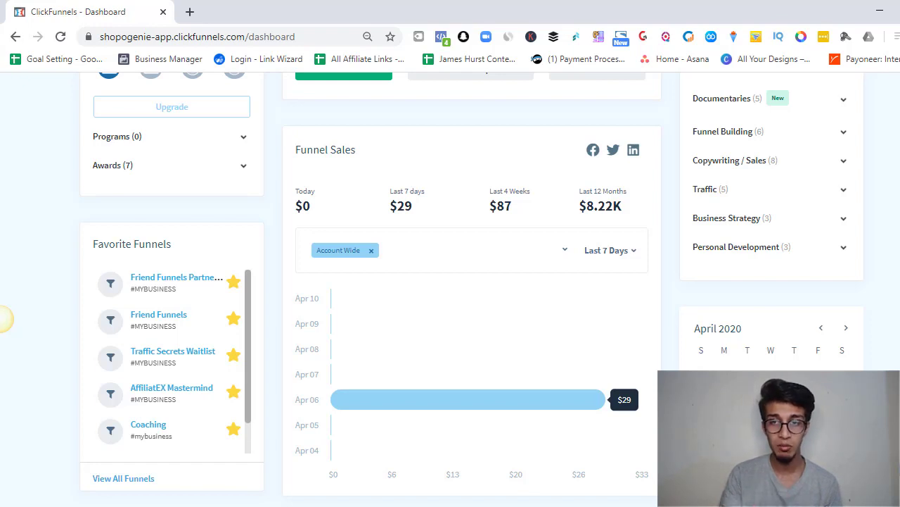
scroll(2, 319, down, 2)
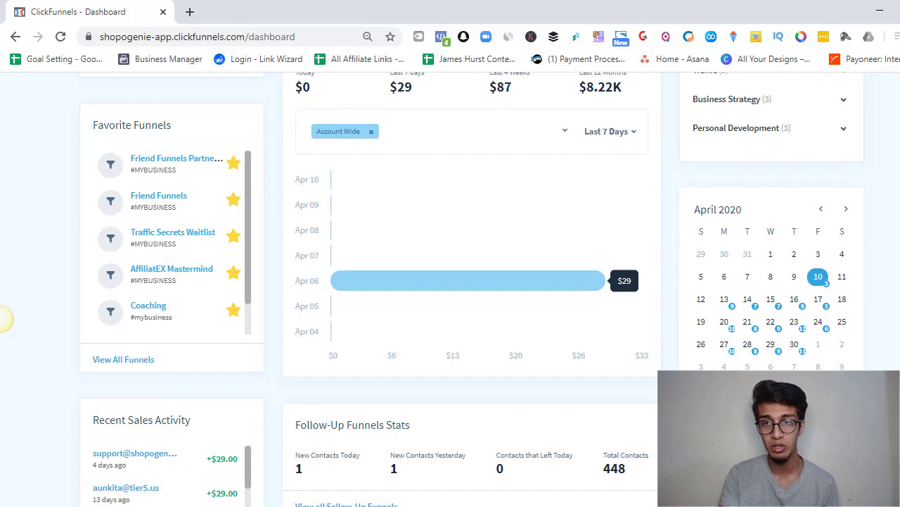
scroll(3, 319, down, 2)
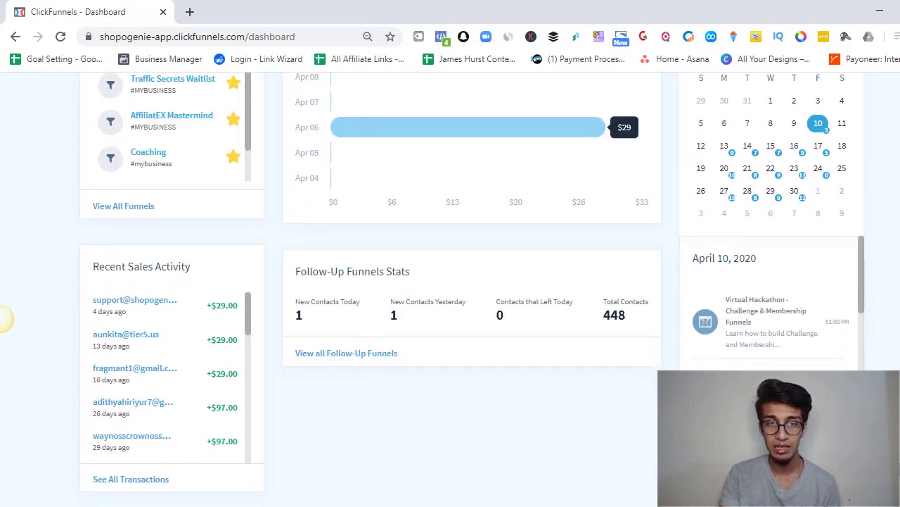
scroll(3, 319, up, 3)
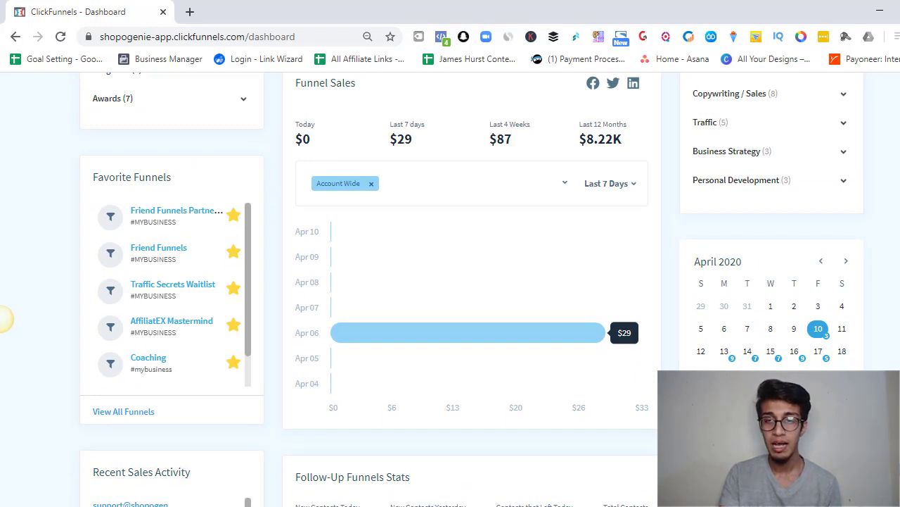
scroll(3, 319, up, 3)
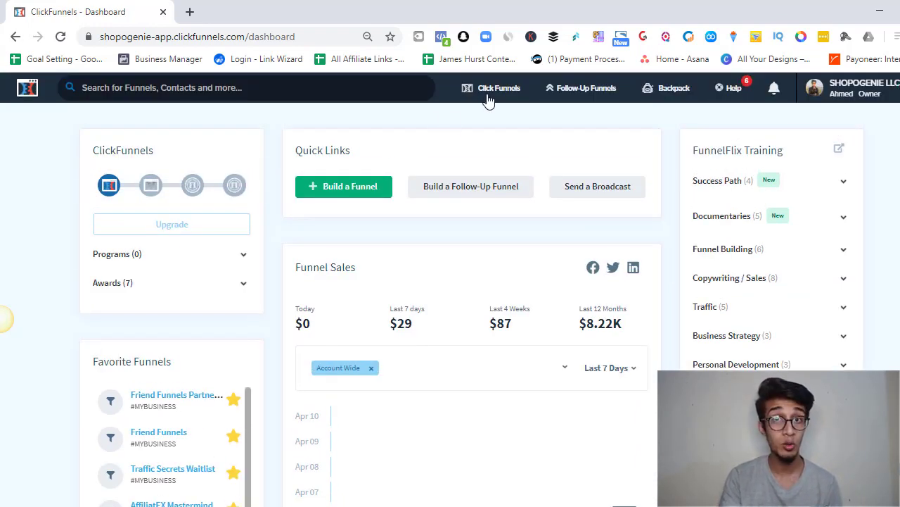
- Open the list of all funnels and start a new funnel with the Cookbook Builder Process
mouse_move(486, 99)
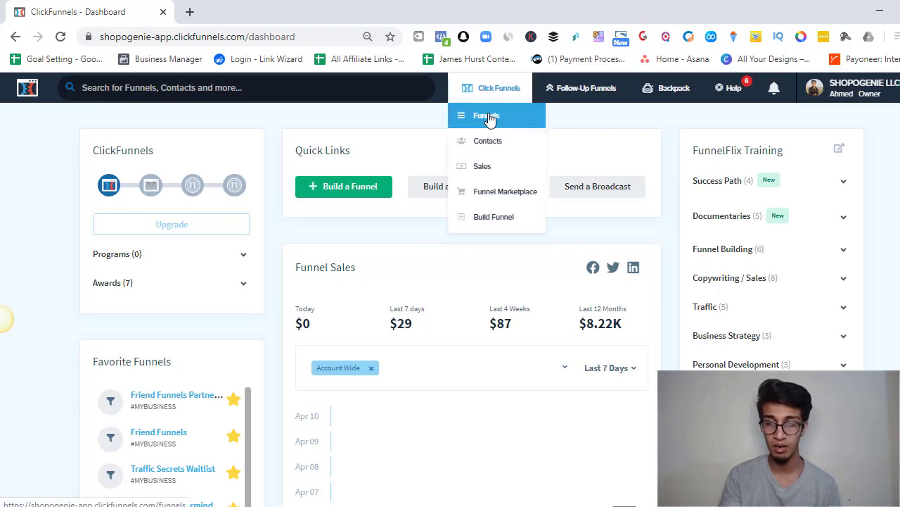
click(490, 120)
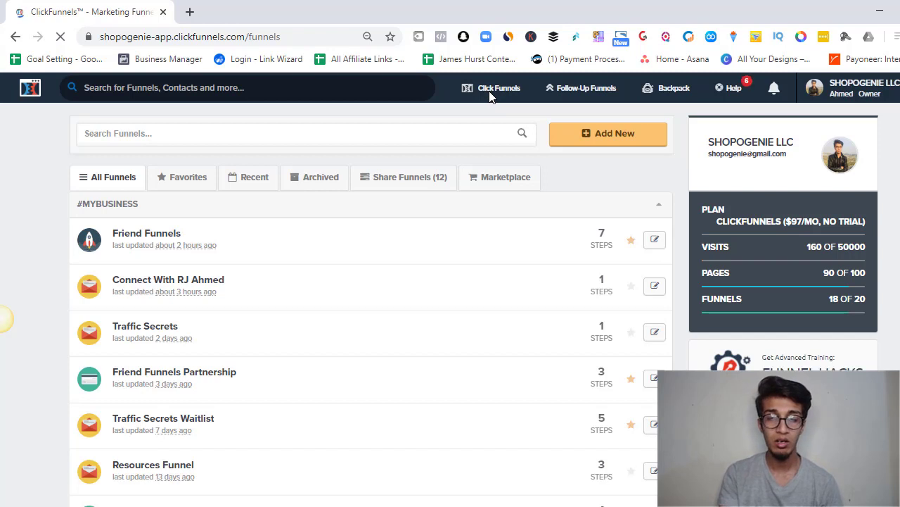
click(491, 91)
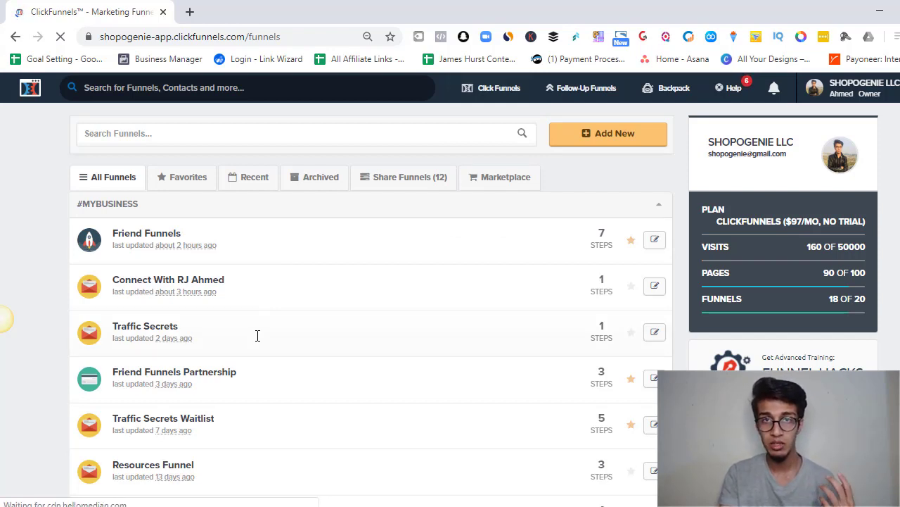
scroll(258, 335, down, 3)
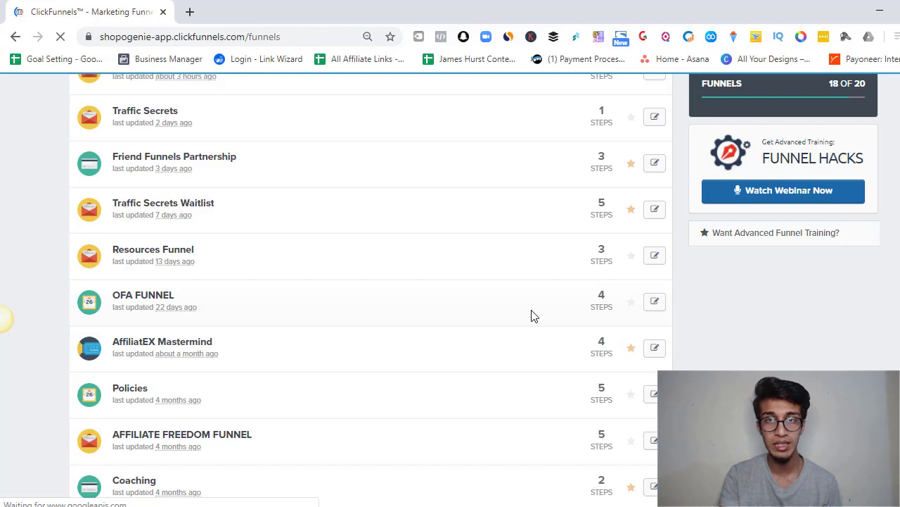
scroll(532, 315, up, 3)
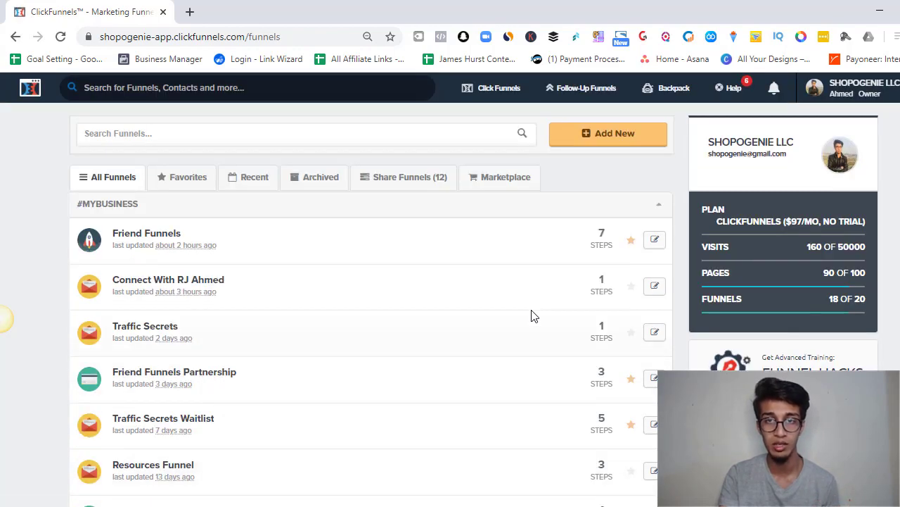
click(610, 134)
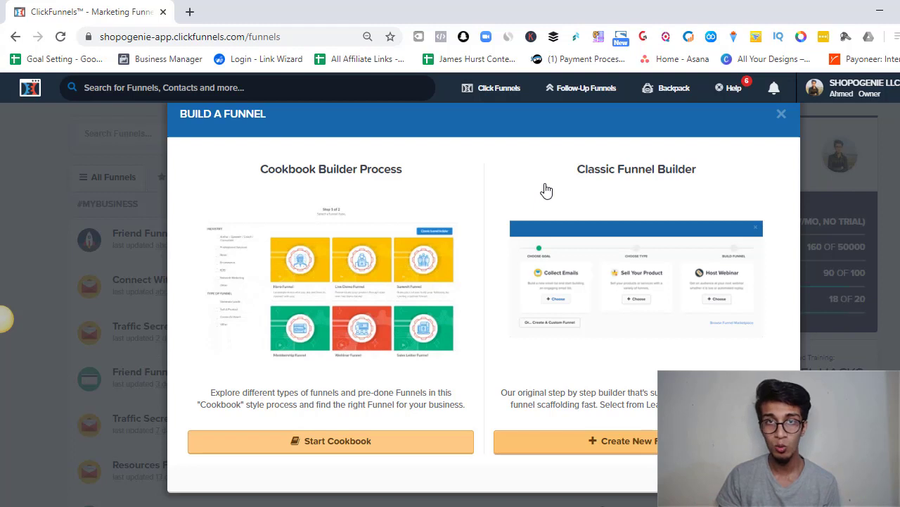
click(402, 298)
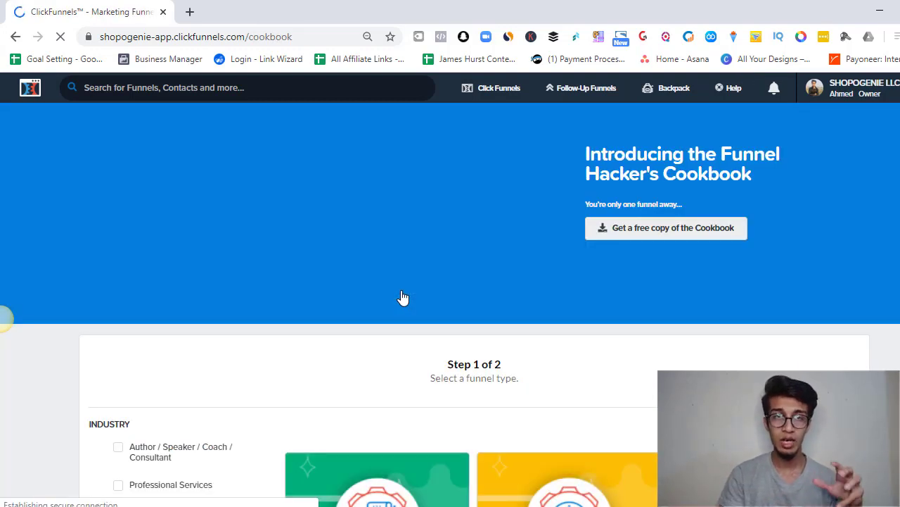
- Browse the cookbook's funnel types and select the Lead Magnet Funnel
scroll(552, 385, down, 1)
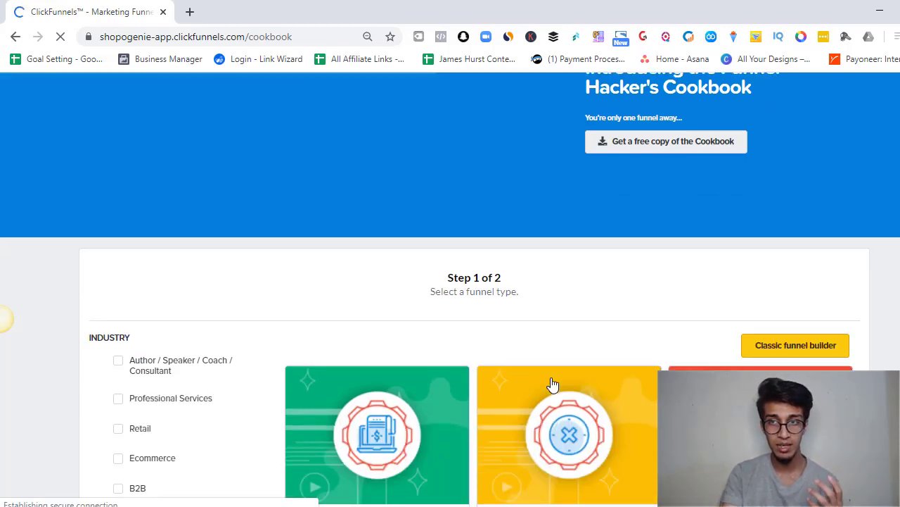
scroll(553, 384, down, 2)
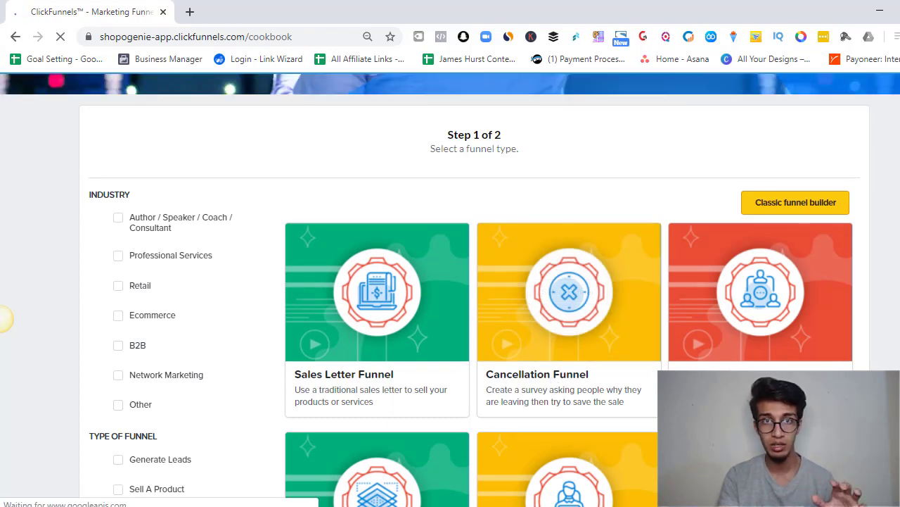
scroll(4, 318, down, 2)
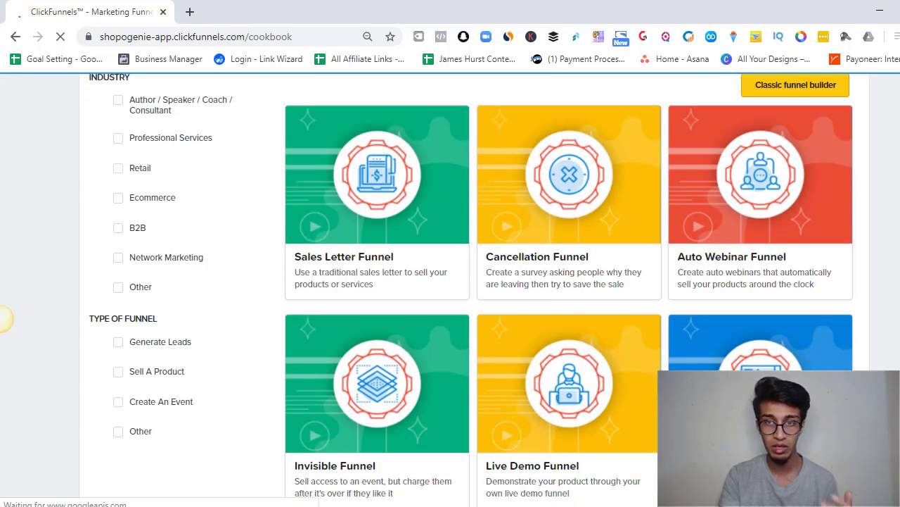
scroll(3, 319, down, 3)
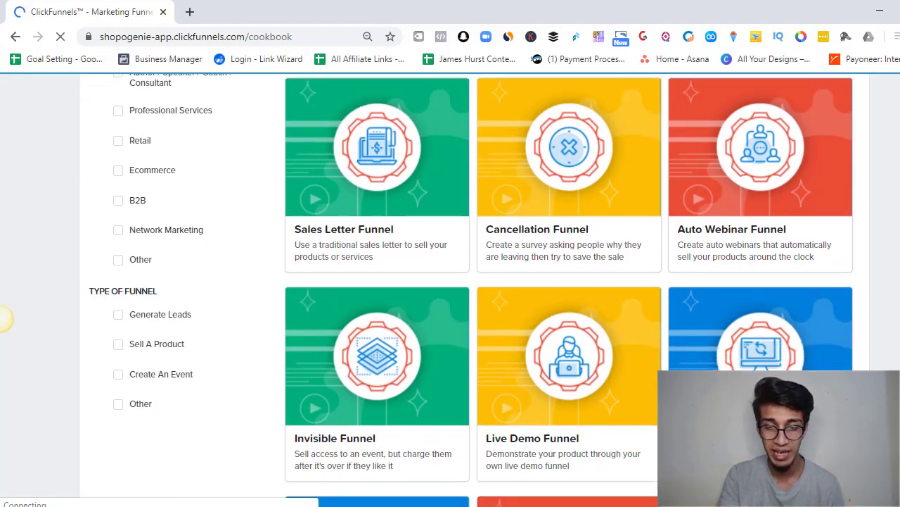
scroll(3, 319, down, 2)
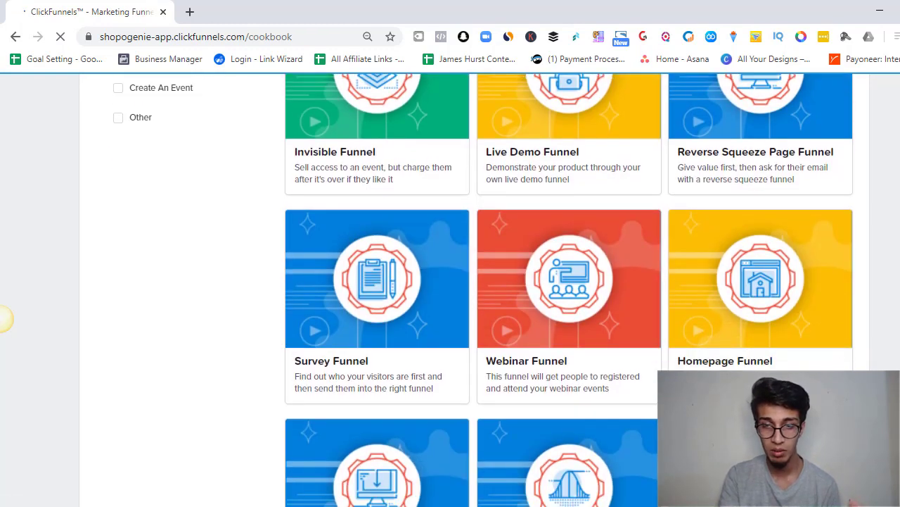
scroll(3, 319, down, 2)
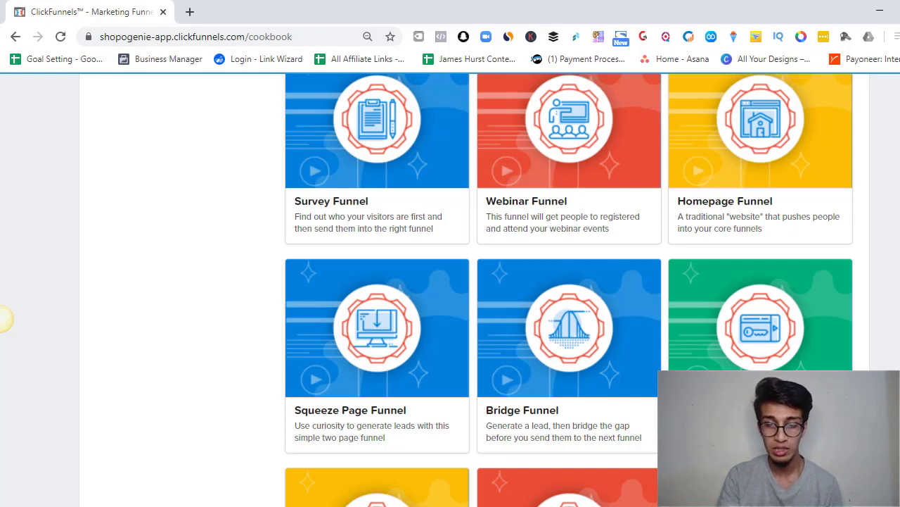
scroll(3, 319, down, 3)
scroll(4, 318, down, 1)
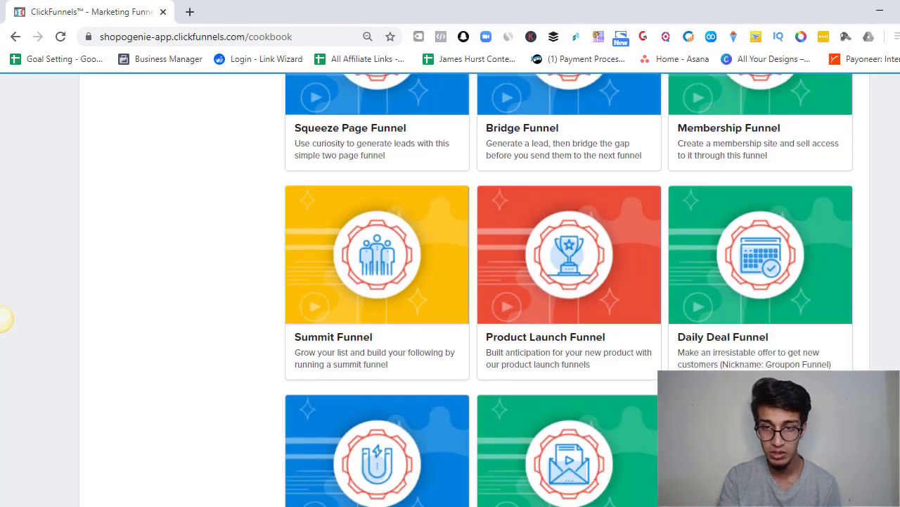
scroll(3, 318, down, 5)
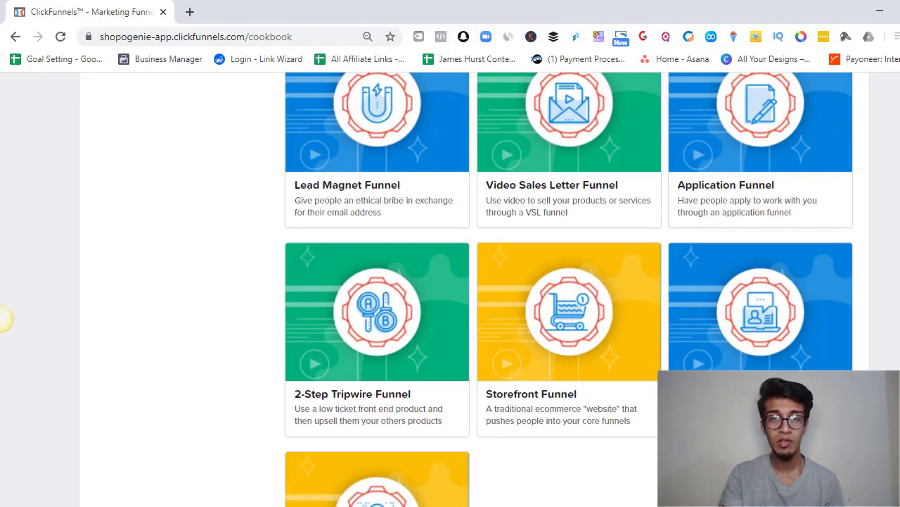
mouse_move(394, 126)
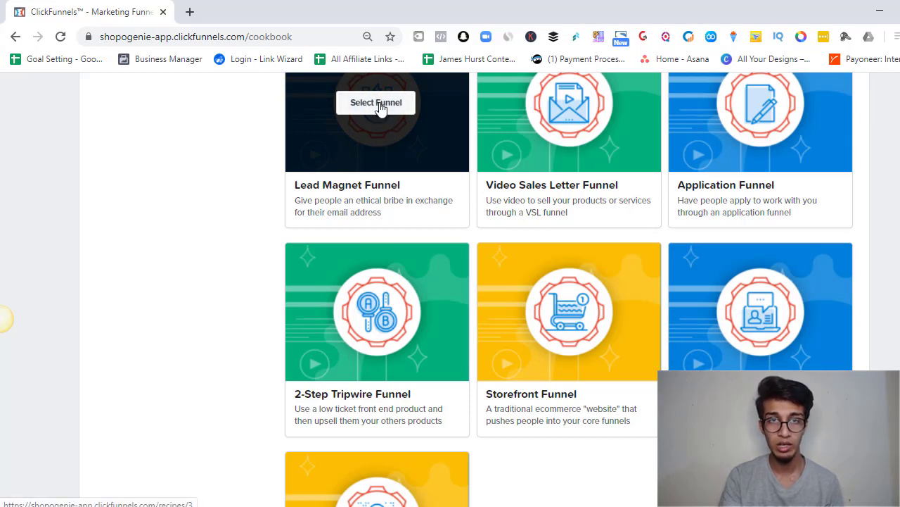
click(380, 105)
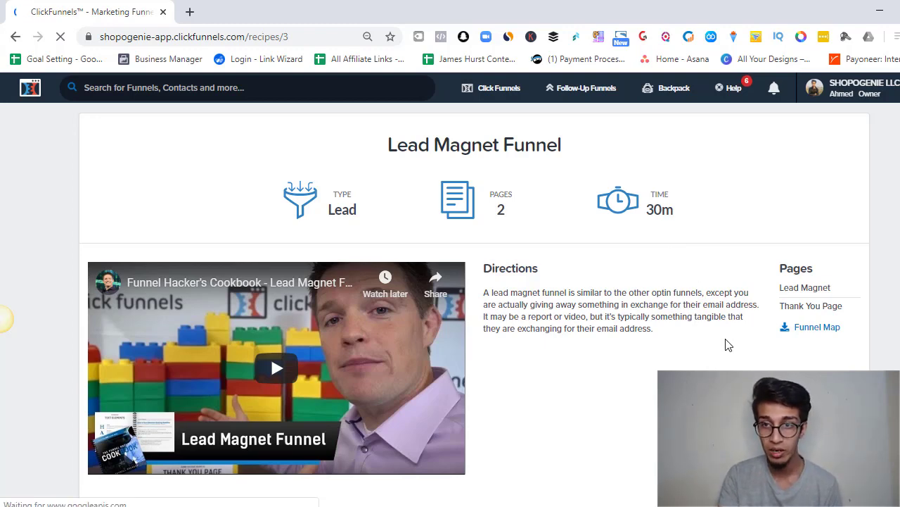
- Review the lead magnet templates and choose the free CONQUER Lead Magnet template for the new funnel
scroll(728, 345, down, 2)
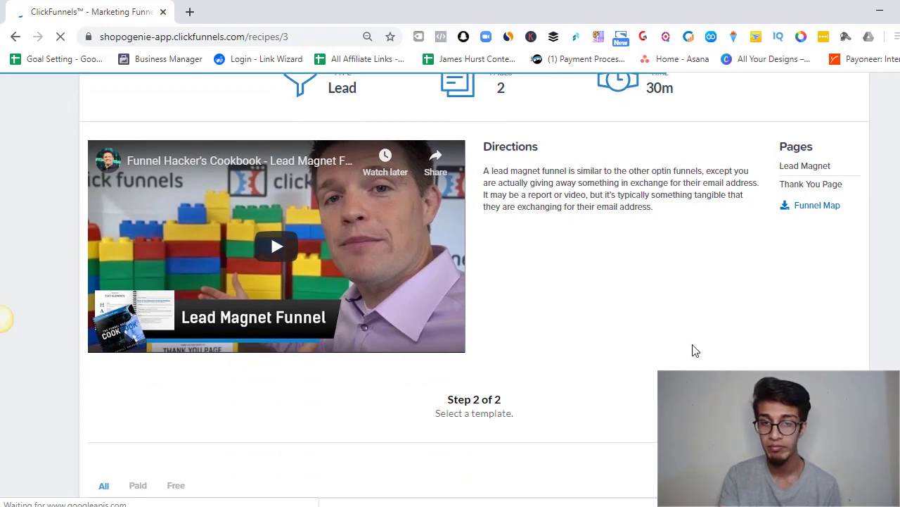
scroll(696, 350, down, 3)
scroll(693, 344, down, 2)
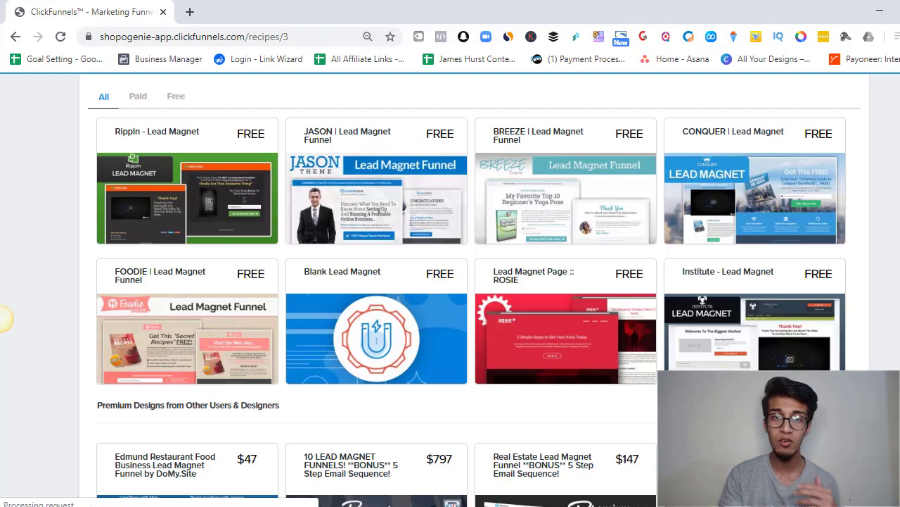
scroll(4, 318, down, 1)
scroll(3, 319, down, 2)
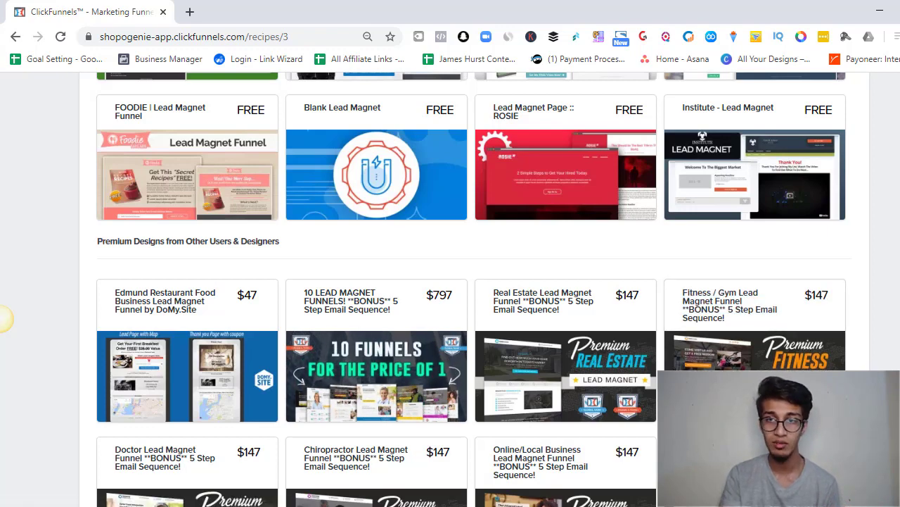
scroll(3, 319, up, 5)
scroll(4, 318, down, 2)
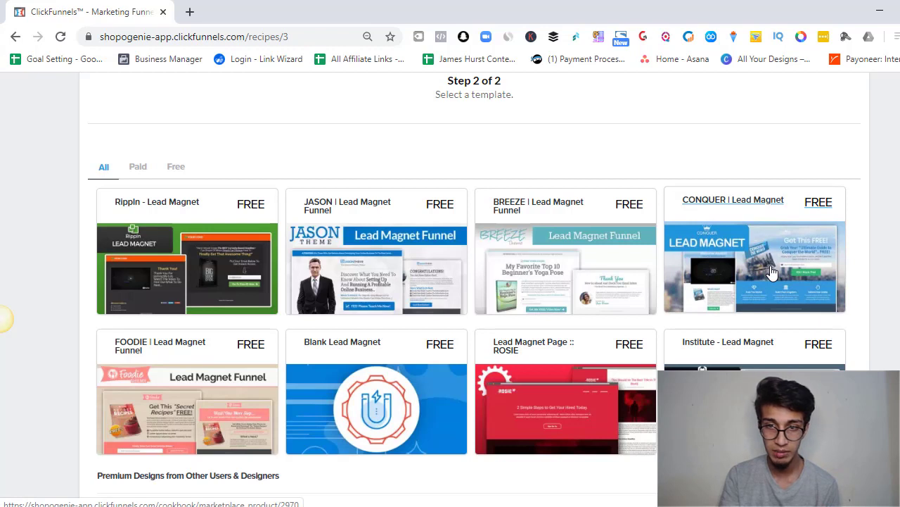
click(772, 271)
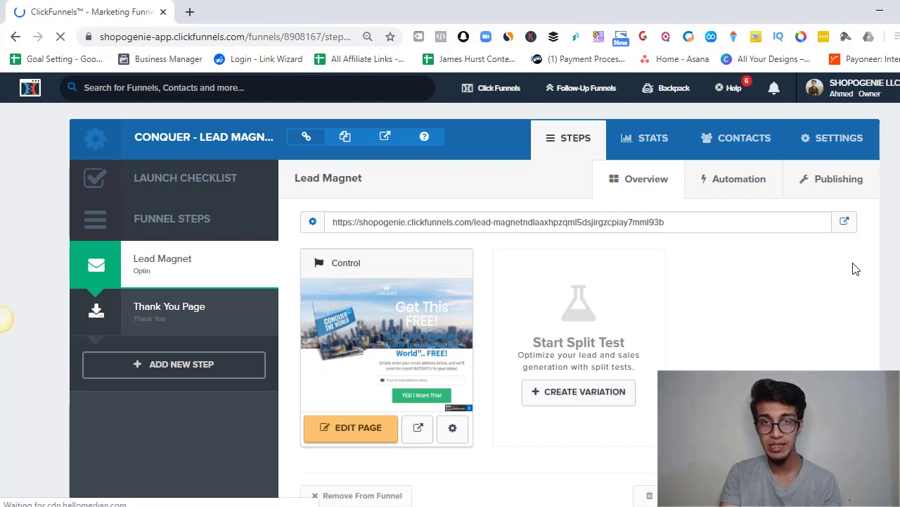
- Look over the new funnel's overview with its Lead Magnet and Thank You Page steps
scroll(855, 269, down, 1)
scroll(856, 269, down, 1)
scroll(855, 269, up, 1)
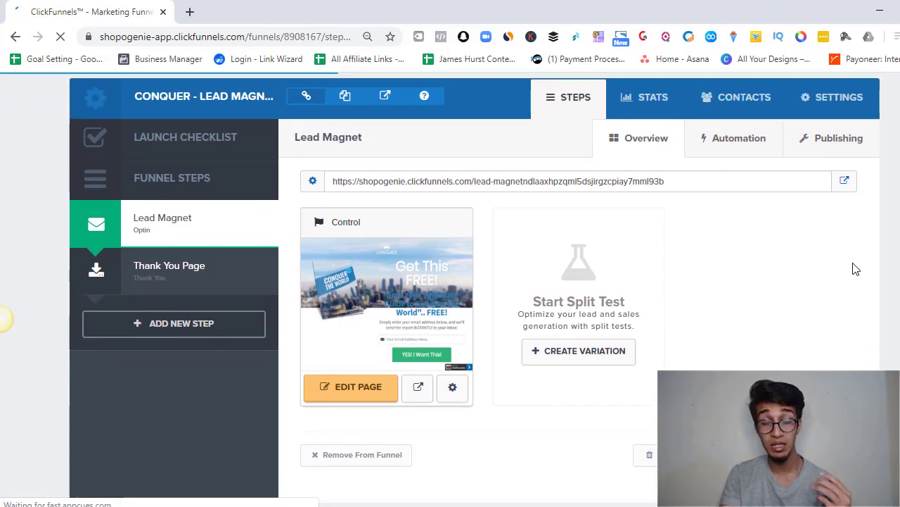
scroll(855, 269, up, 1)
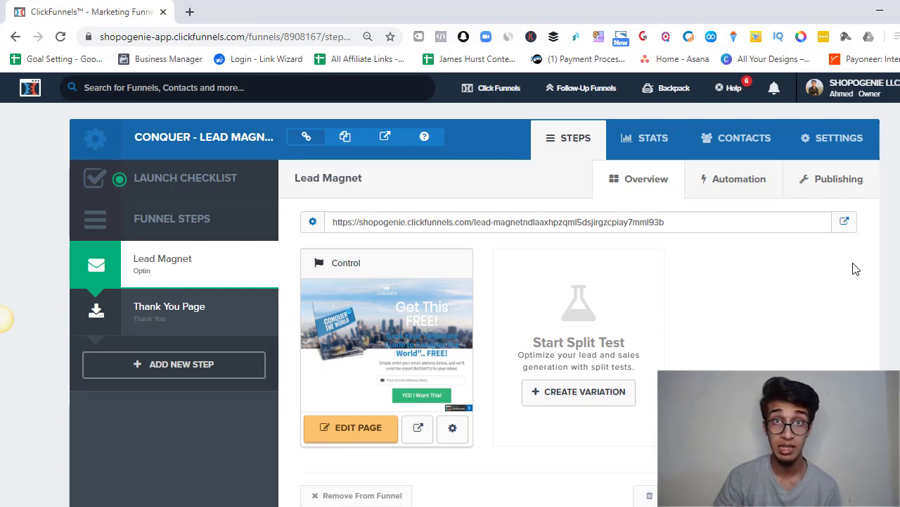
scroll(856, 269, down, 1)
scroll(856, 268, up, 1)
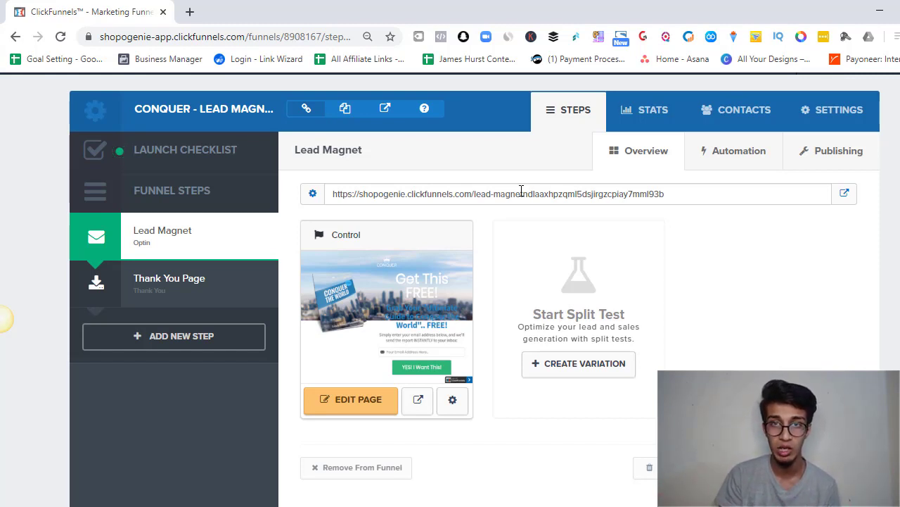
- Open the funnel's settings and look at the domains available for it
click(831, 116)
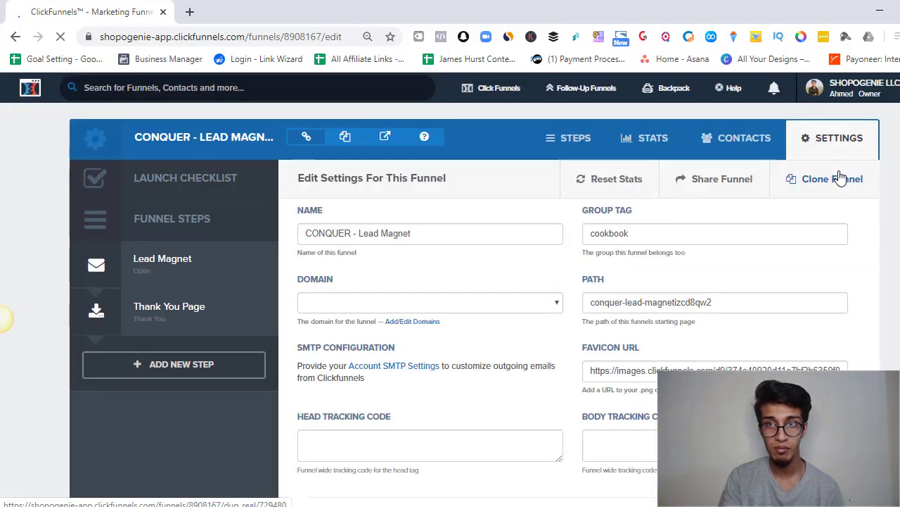
click(840, 178)
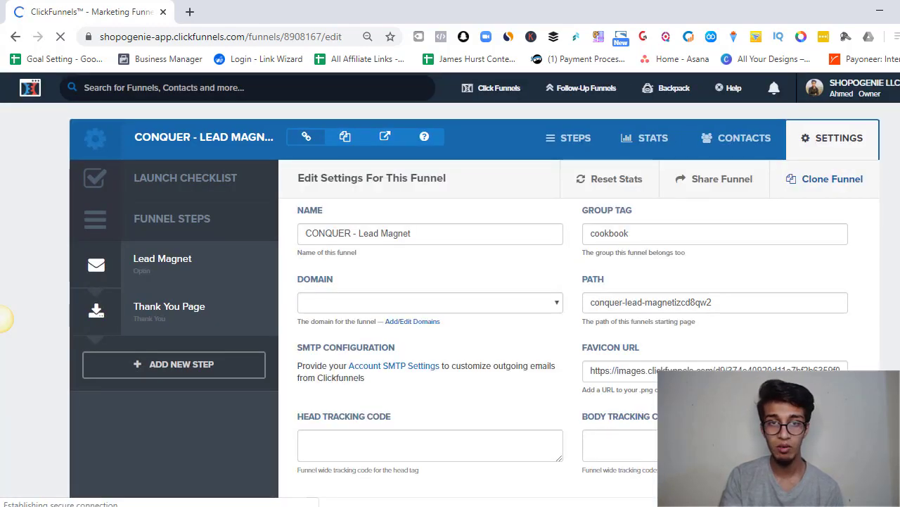
scroll(416, 225, down, 1)
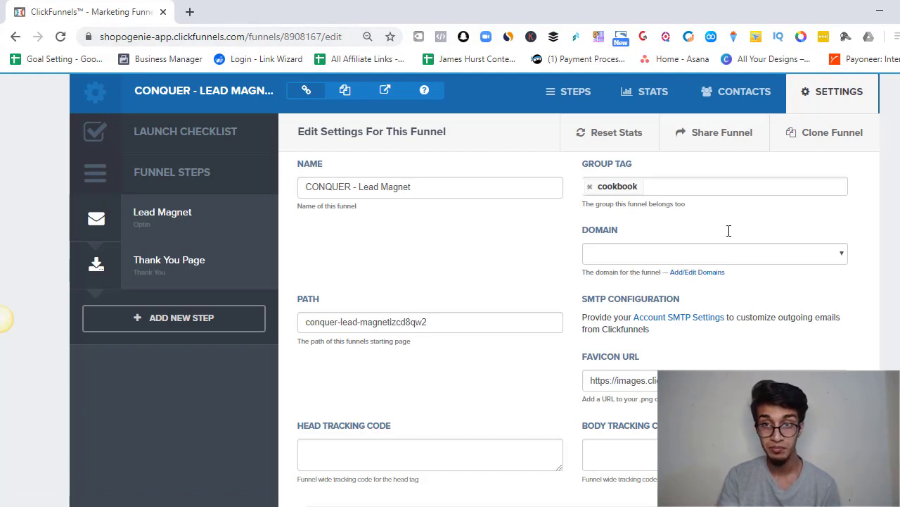
click(776, 254)
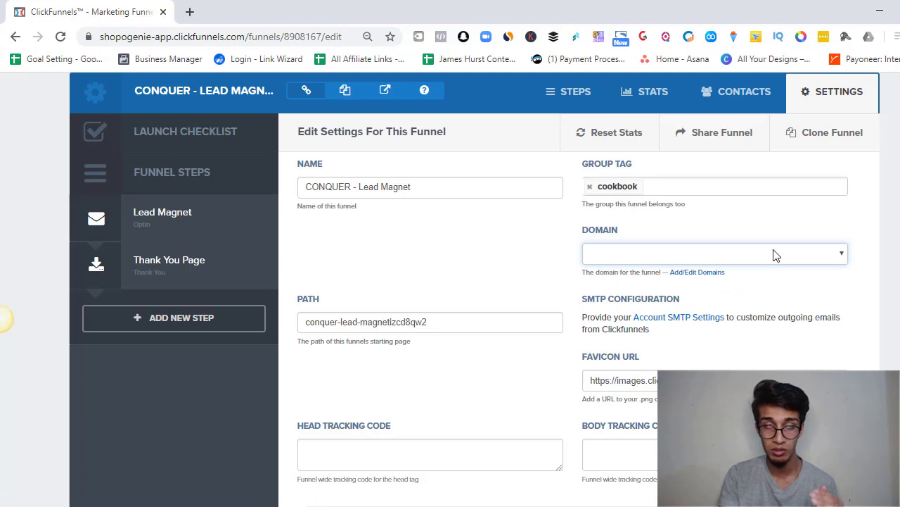
click(775, 255)
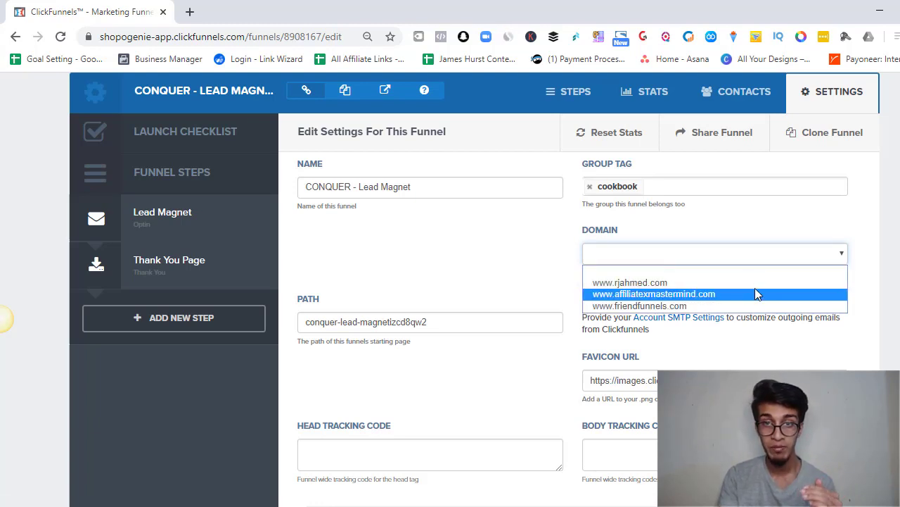
click(790, 252)
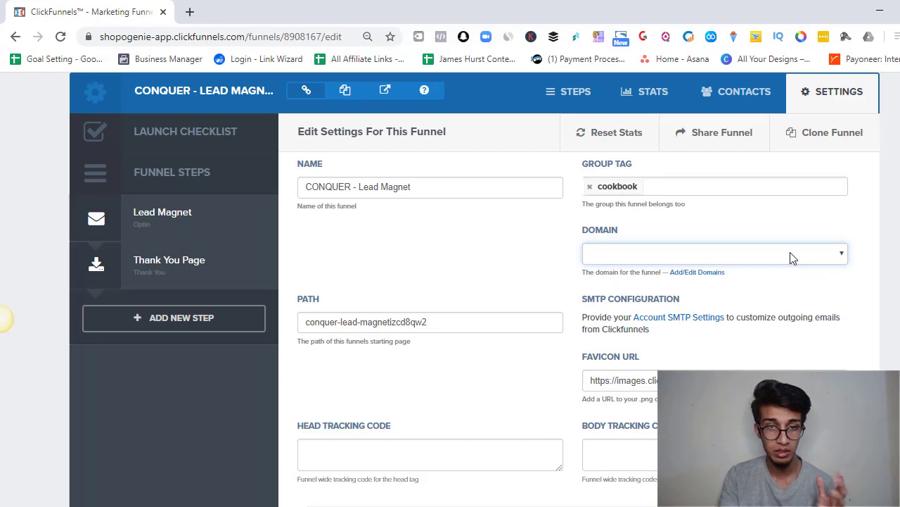
- Review the remaining funnel settings, including path, tracking codes, share URL, Stripe, Zapier and webhooks, and view the funnel's statistics
scroll(790, 257, down, 2)
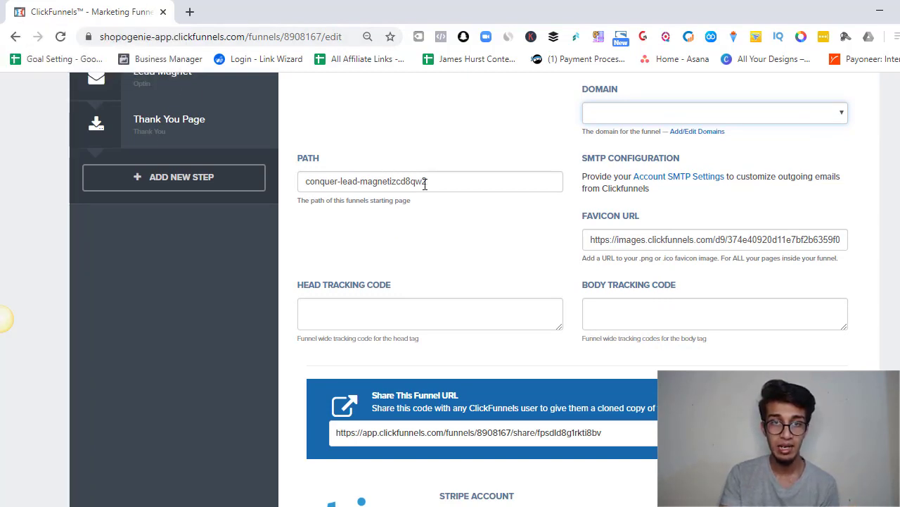
scroll(425, 185, down, 3)
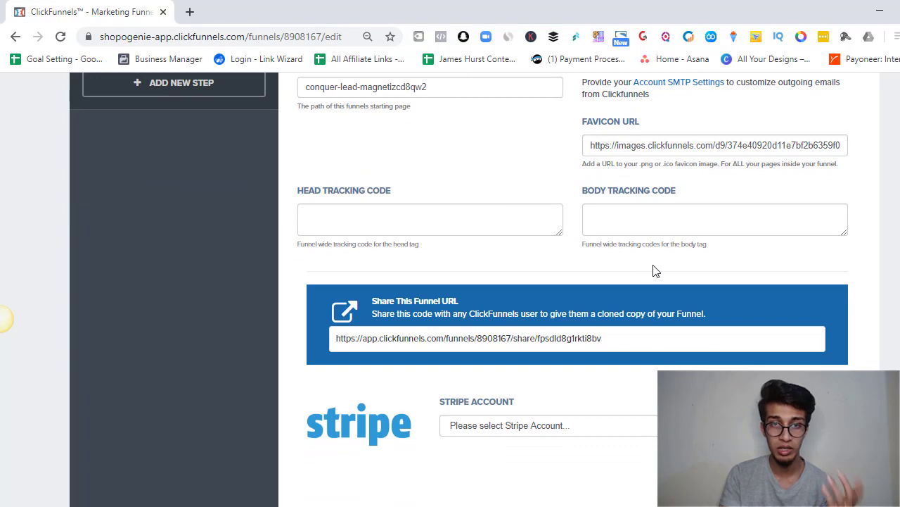
scroll(652, 272, down, 1)
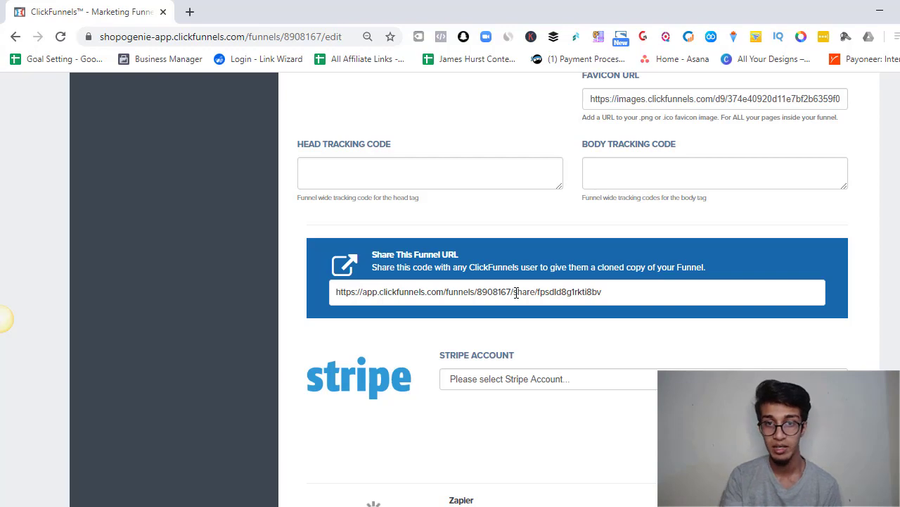
scroll(828, 348, down, 2)
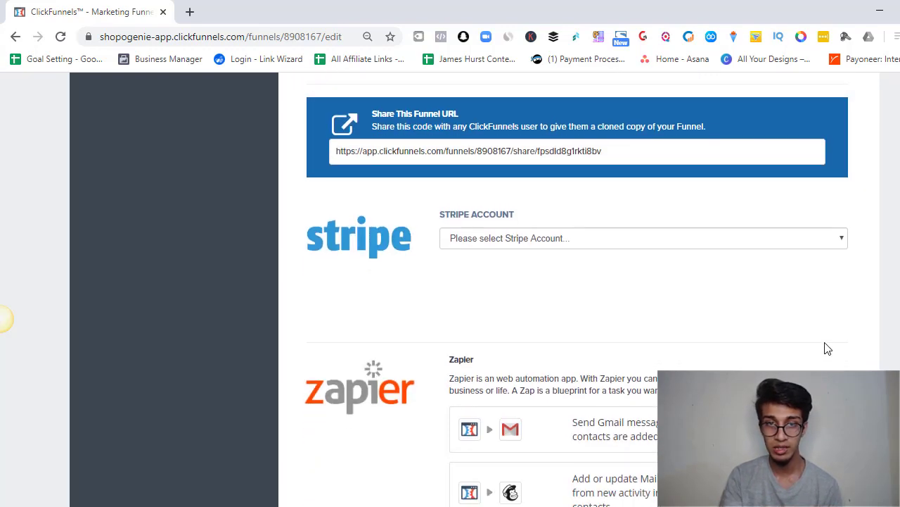
scroll(827, 349, down, 3)
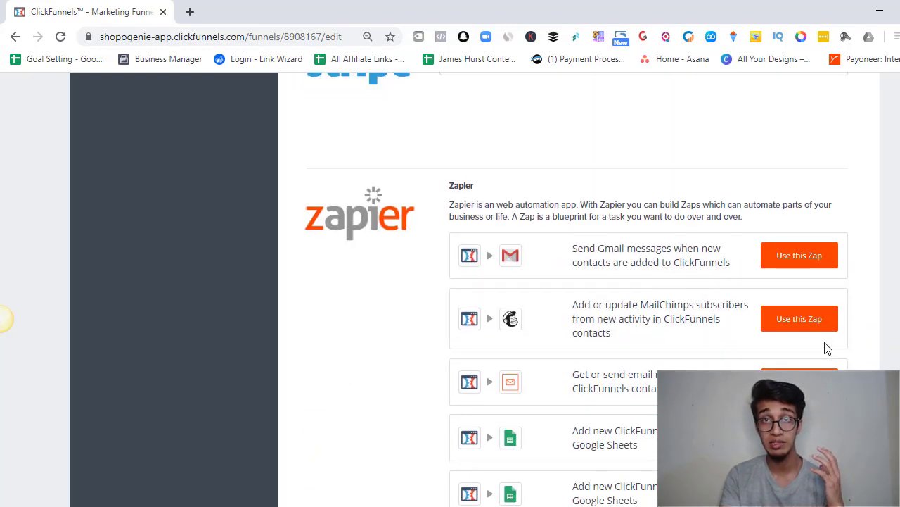
scroll(826, 346, down, 7)
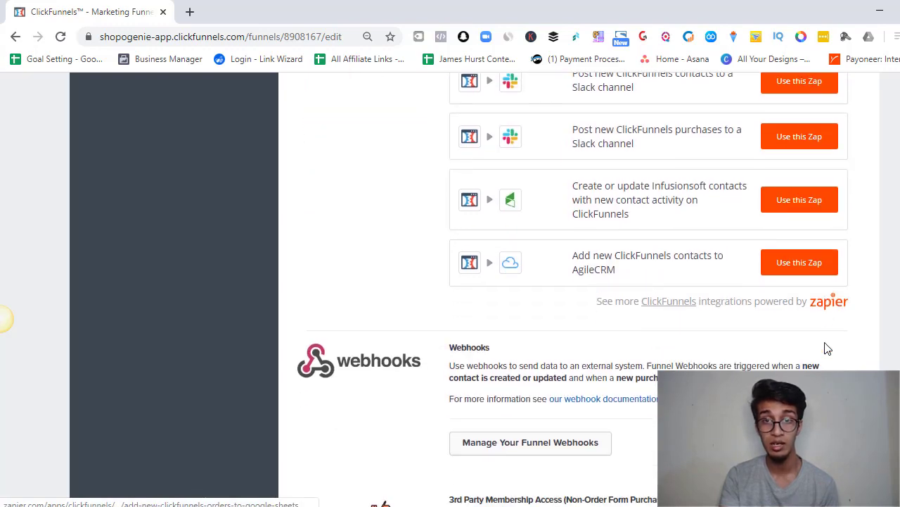
scroll(827, 348, down, 1)
scroll(827, 348, up, 2)
scroll(827, 349, up, 14)
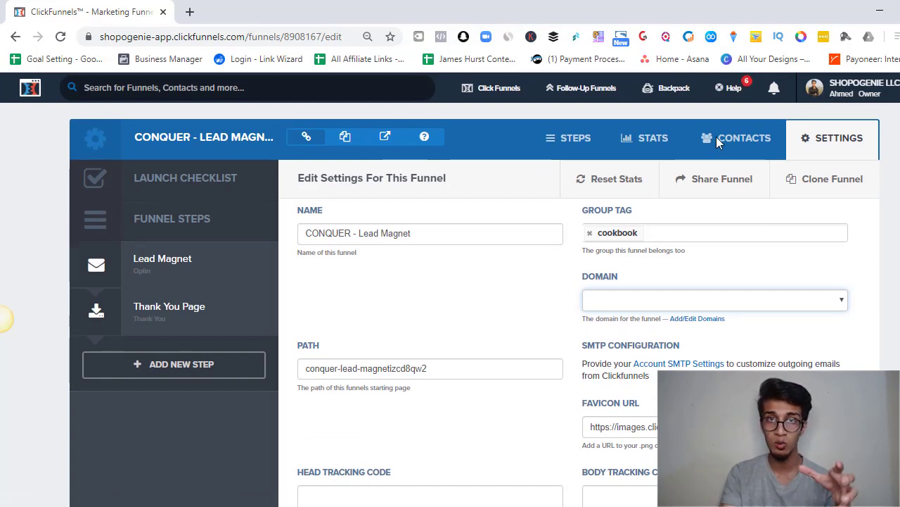
click(642, 144)
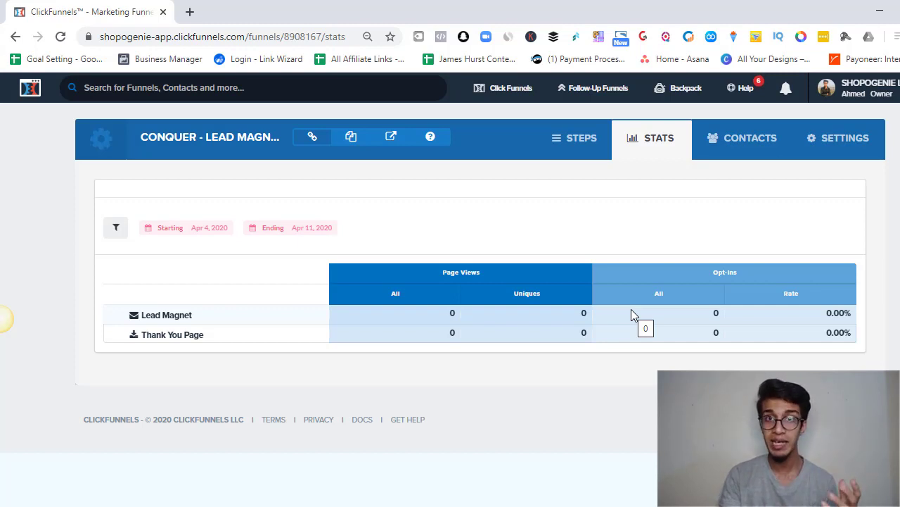
- Add a new funnel step named Sales Page with the path salespage
click(573, 139)
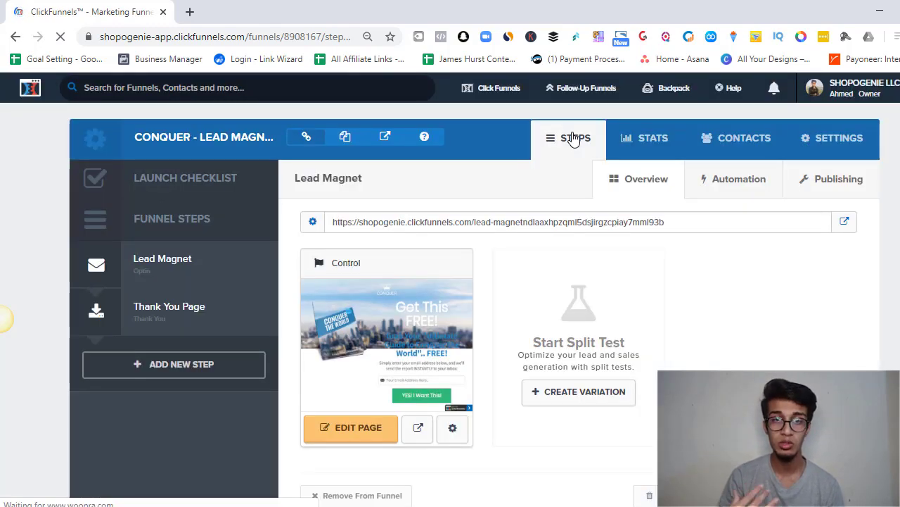
click(182, 365)
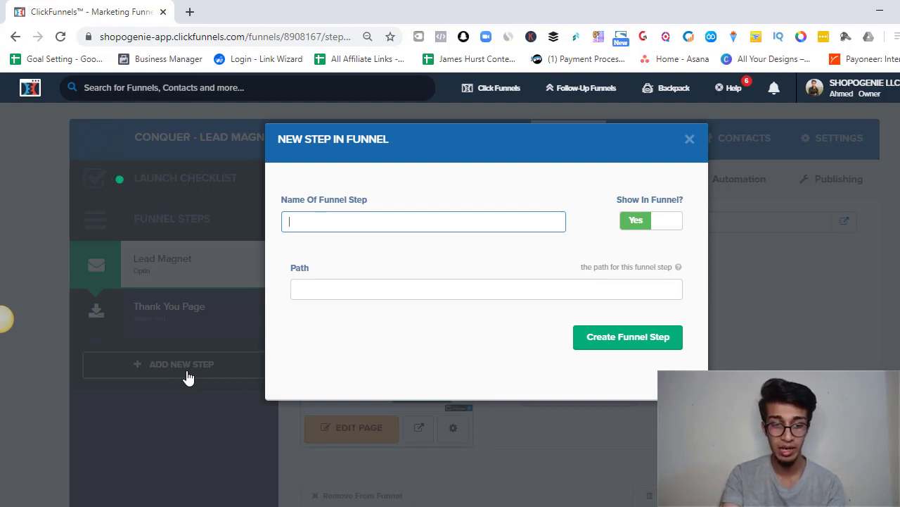
text(Sales)
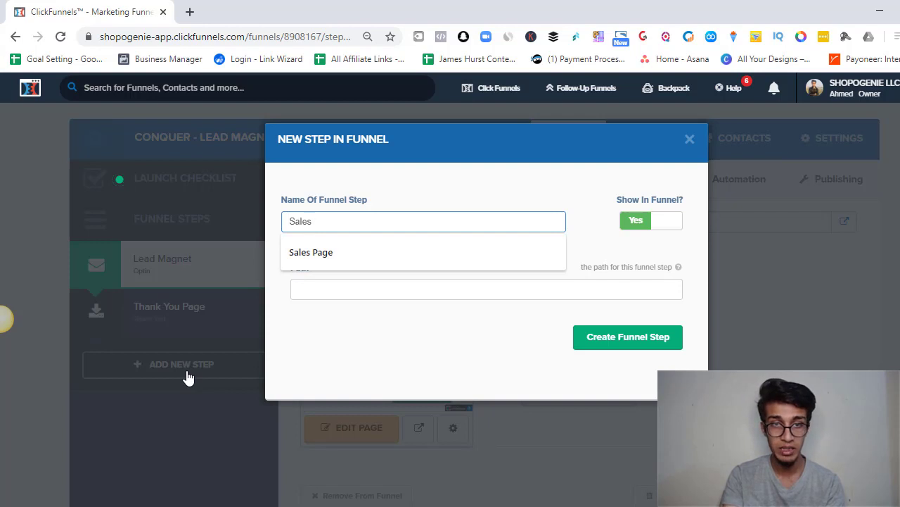
key(Down)
key(Return)
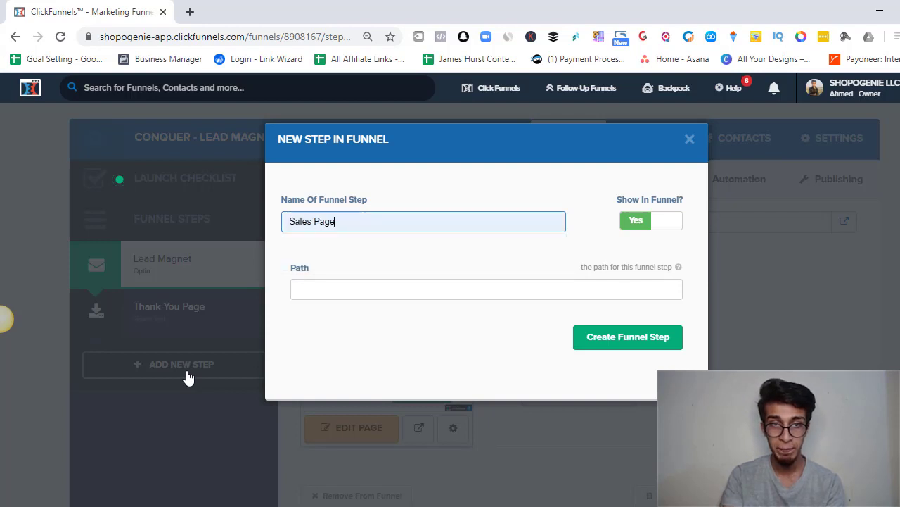
click(360, 291)
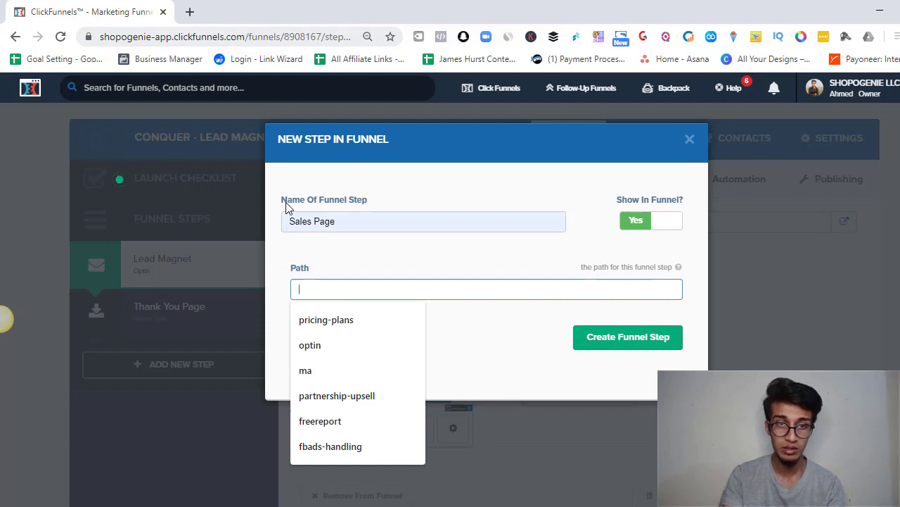
text(salespage)
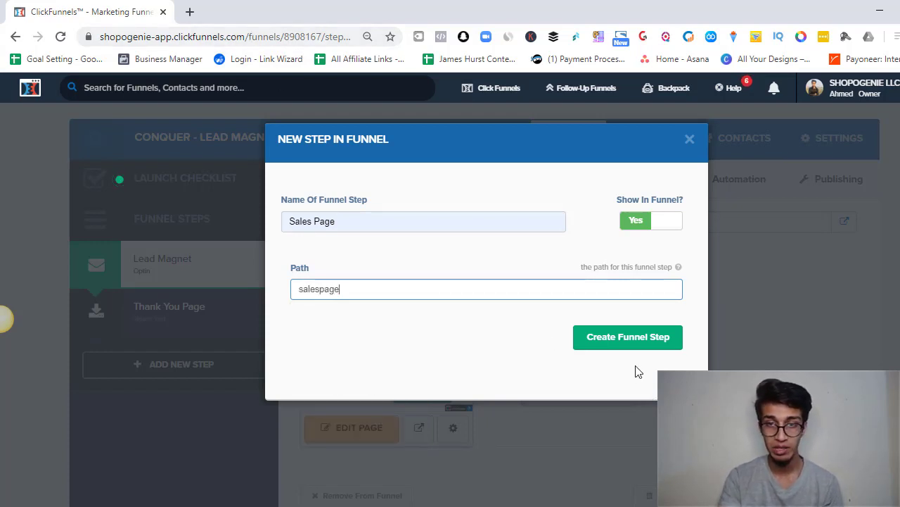
click(632, 350)
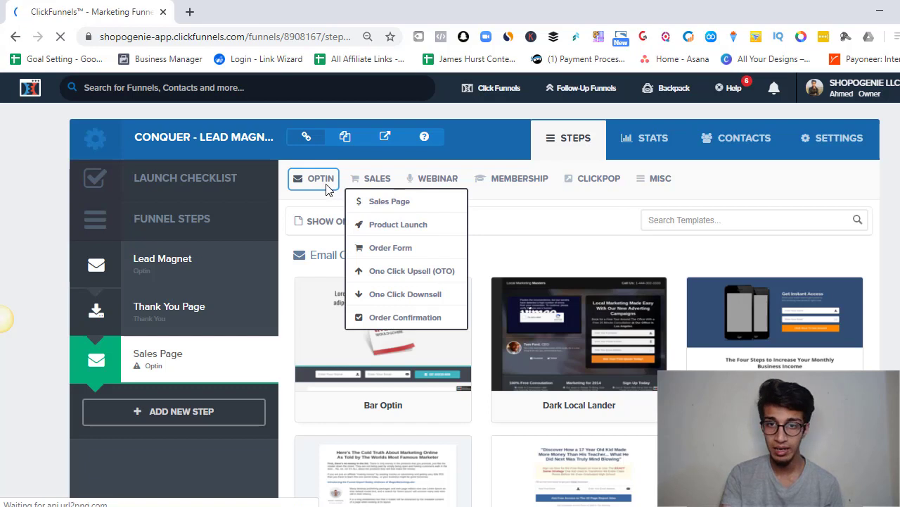
- Apply the Mother Funnel Secrets sales page template to the new step and check the page's name and path settings
mouse_move(325, 188)
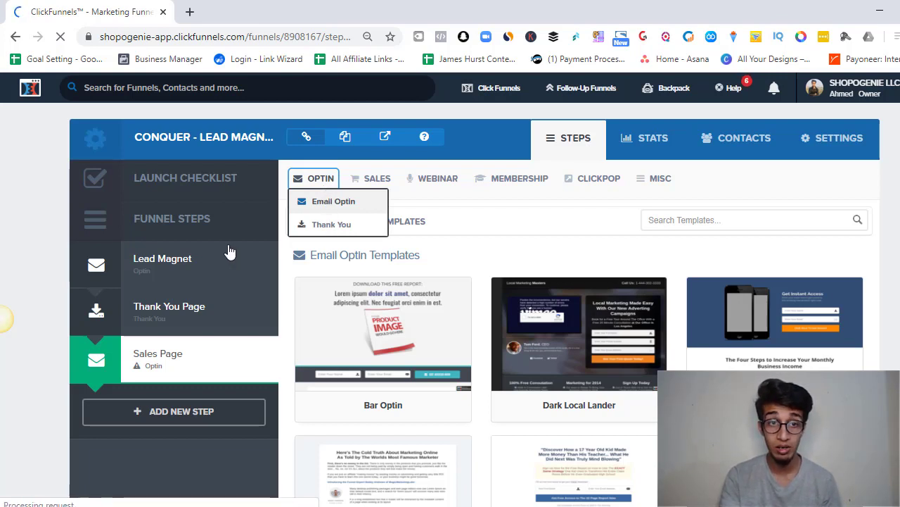
click(360, 181)
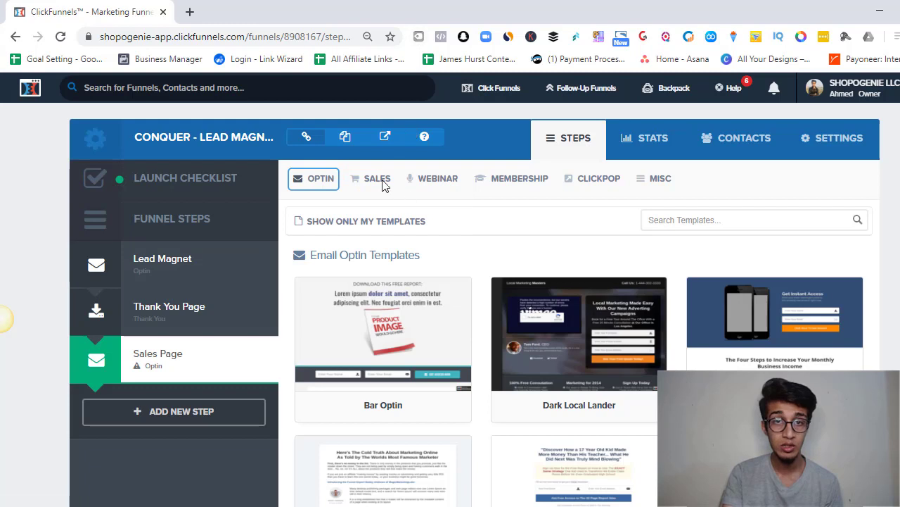
mouse_move(383, 185)
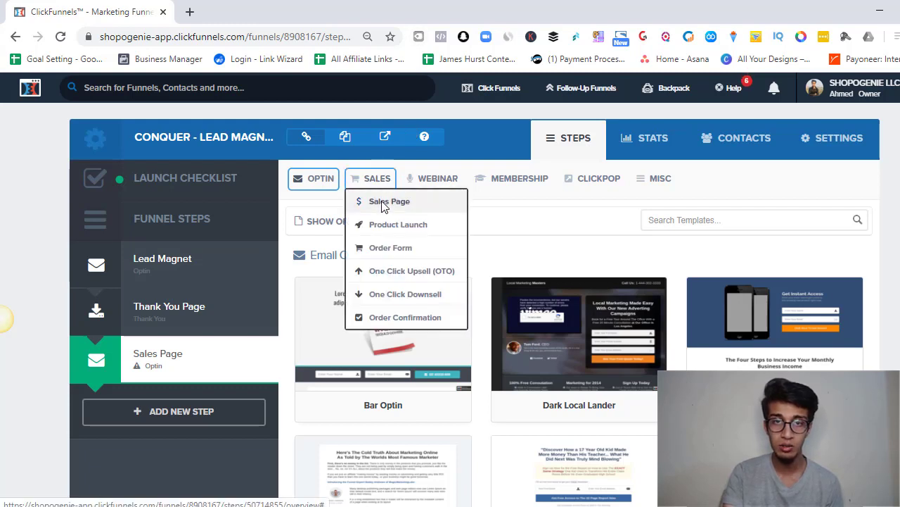
click(382, 204)
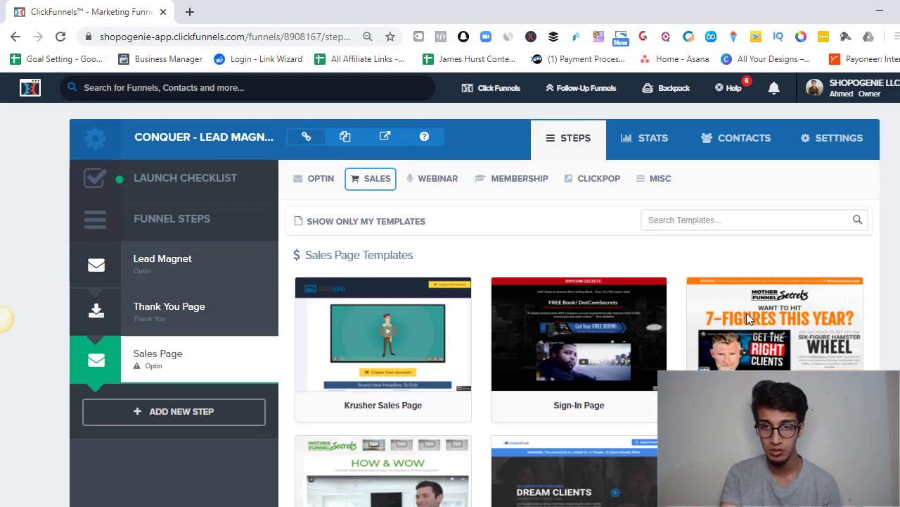
mouse_move(748, 322)
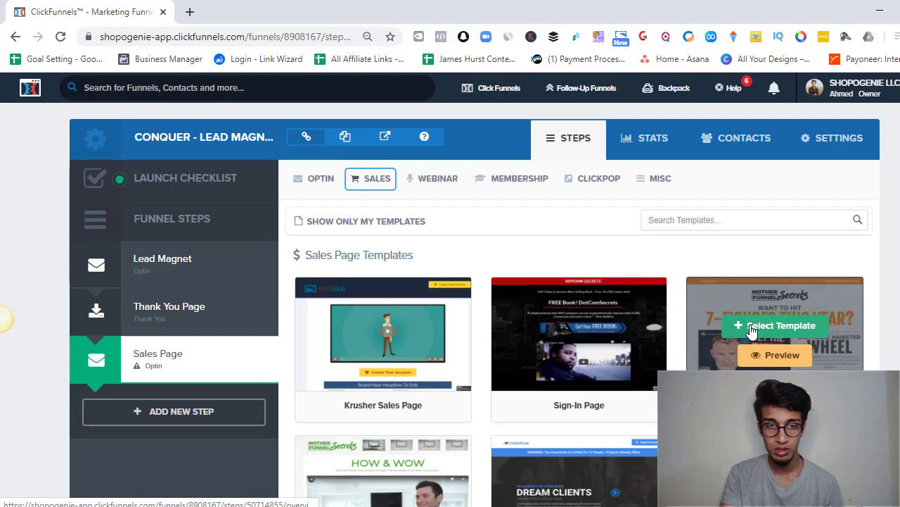
click(752, 328)
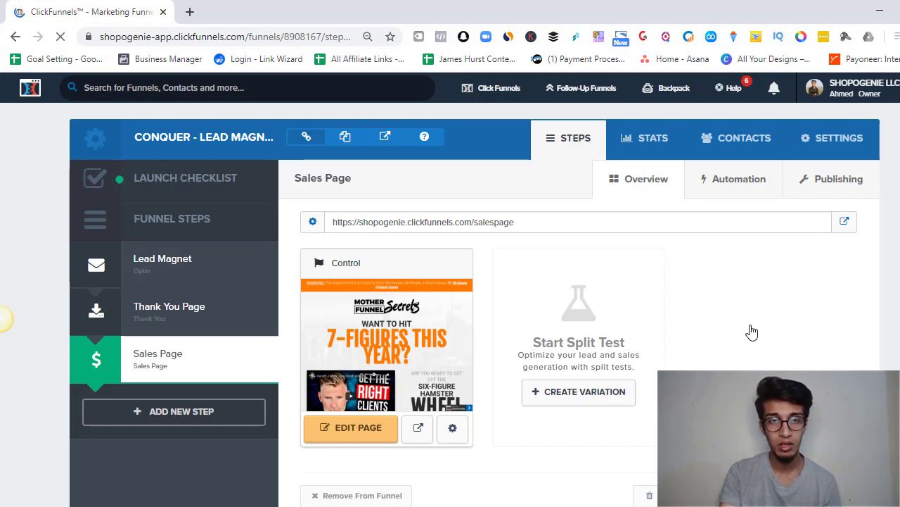
click(453, 431)
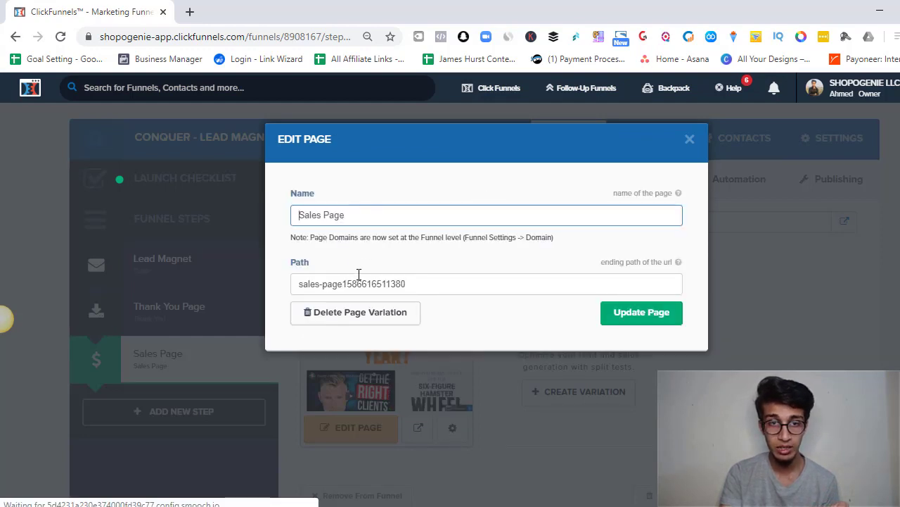
click(690, 141)
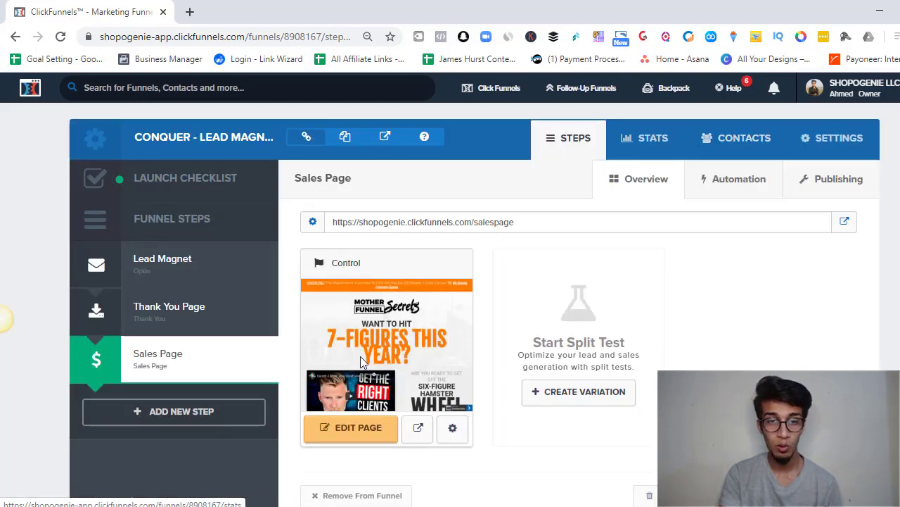
- Open the sales page for editing and add a wide section between the video section and the black section
click(336, 428)
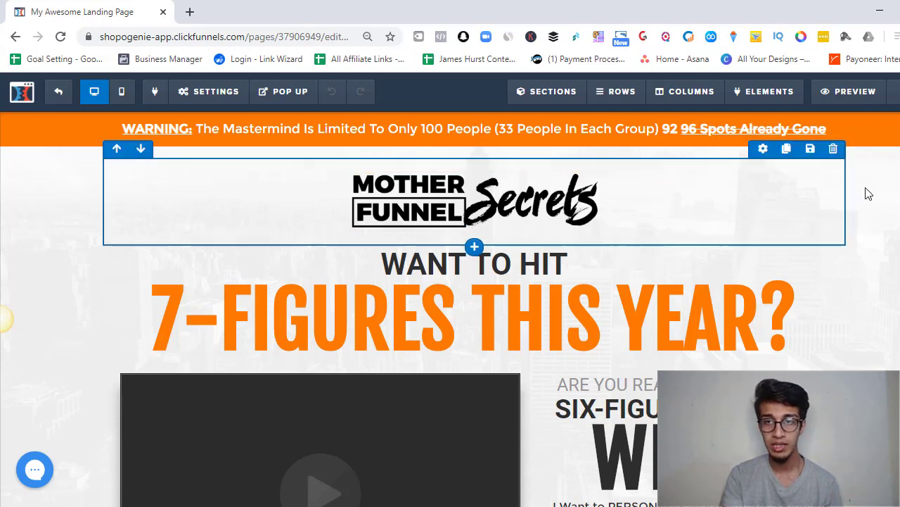
scroll(879, 194, down, 3)
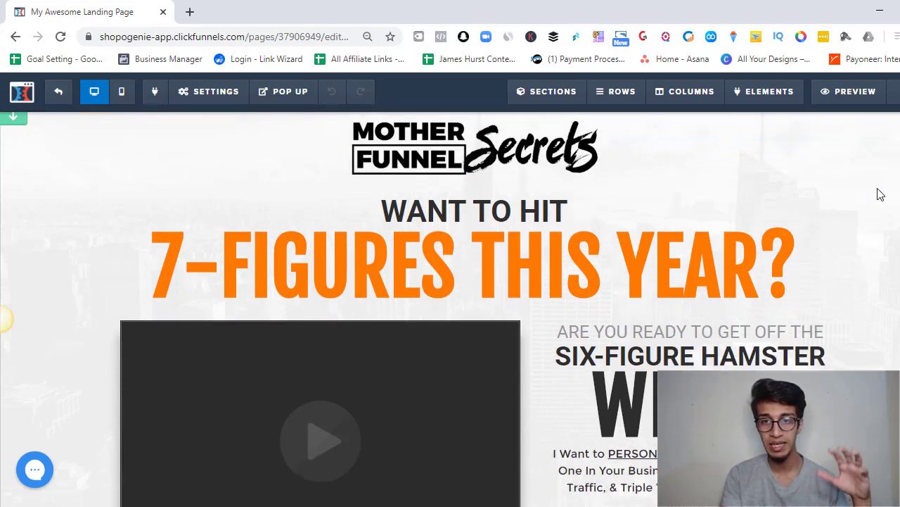
scroll(879, 194, down, 2)
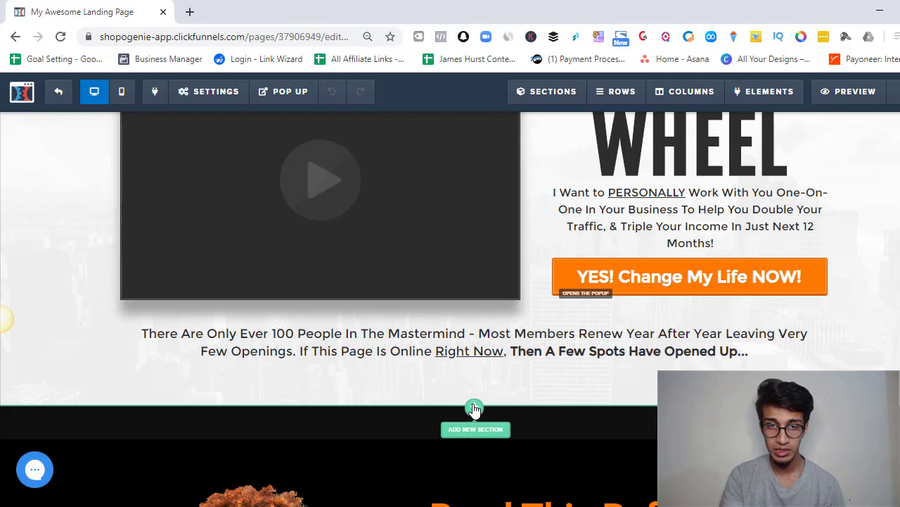
click(474, 409)
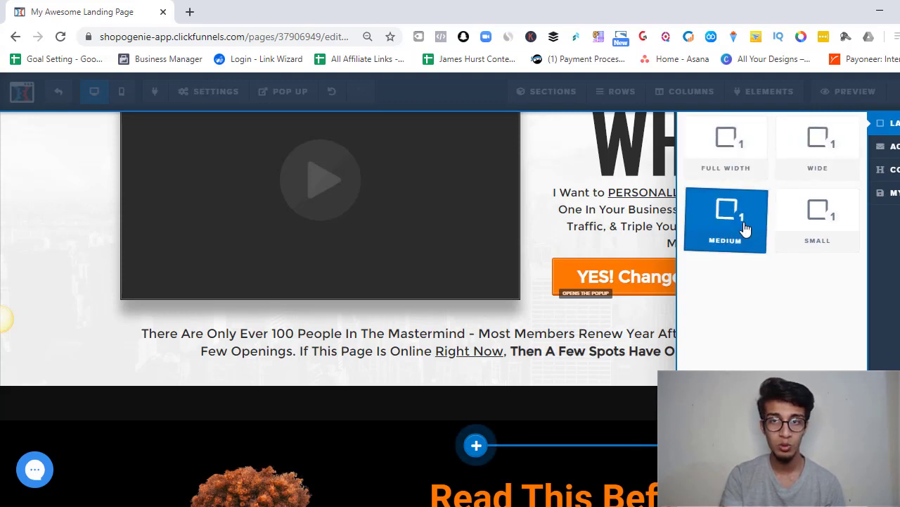
click(804, 167)
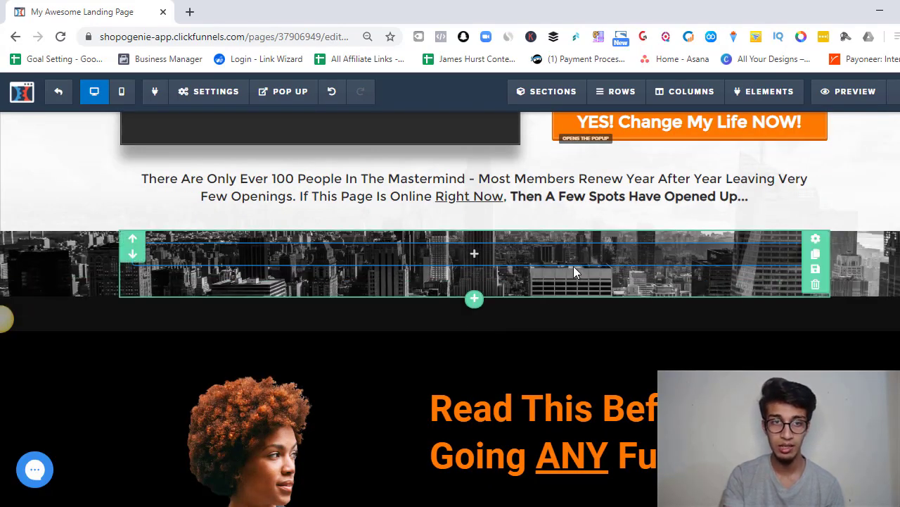
- Add a three-column row to the new section and move the mastermind openings sub-headline into its third column
click(474, 254)
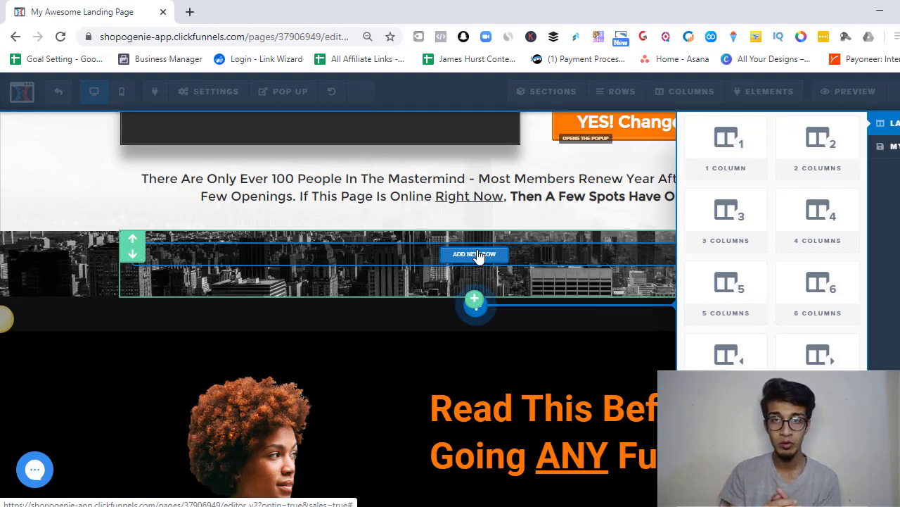
click(728, 225)
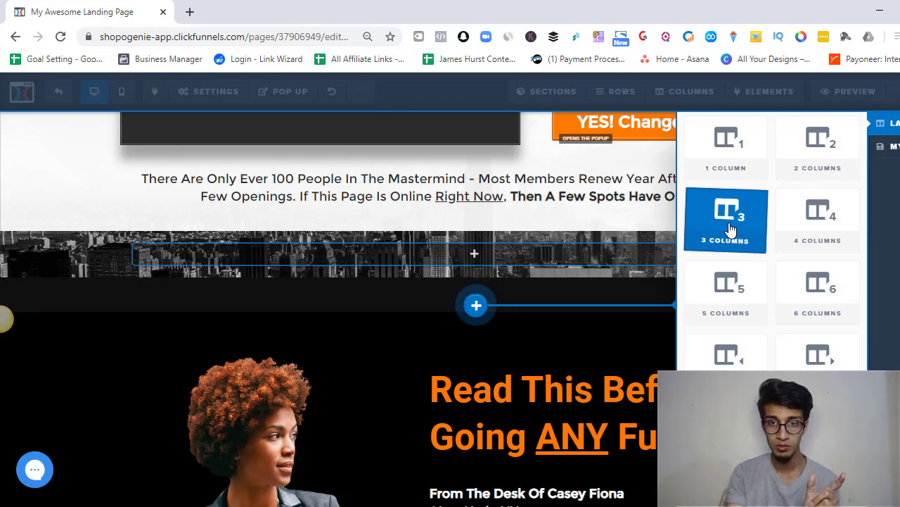
click(730, 230)
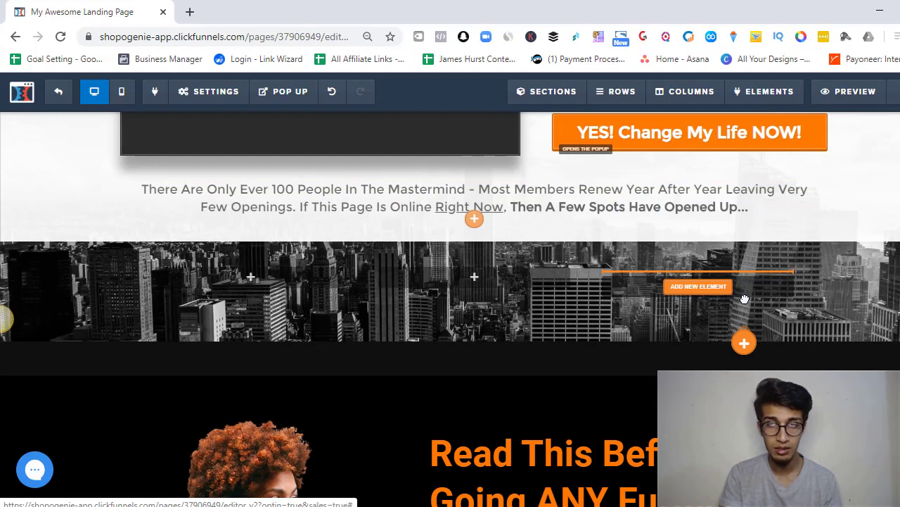
drag(744, 299, 745, 299)
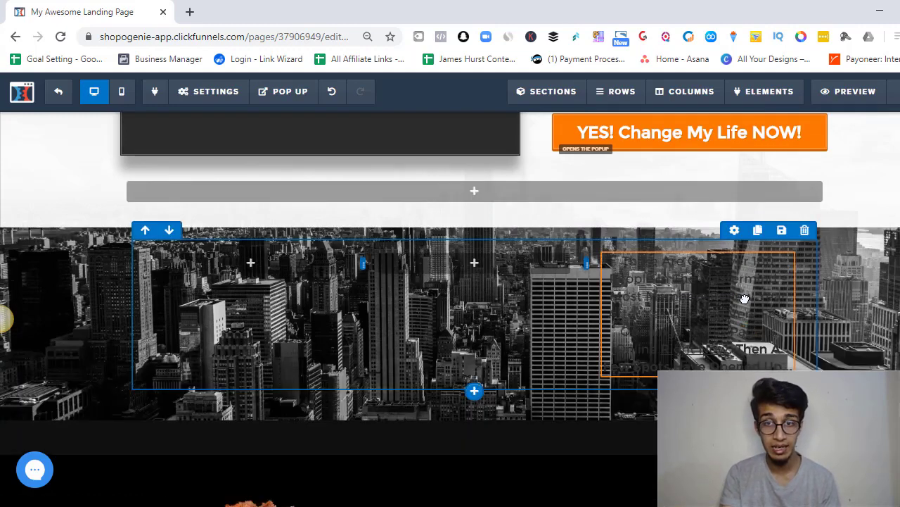
- Set the bold color of the moved sub-headline to yellow #ffe300
click(788, 297)
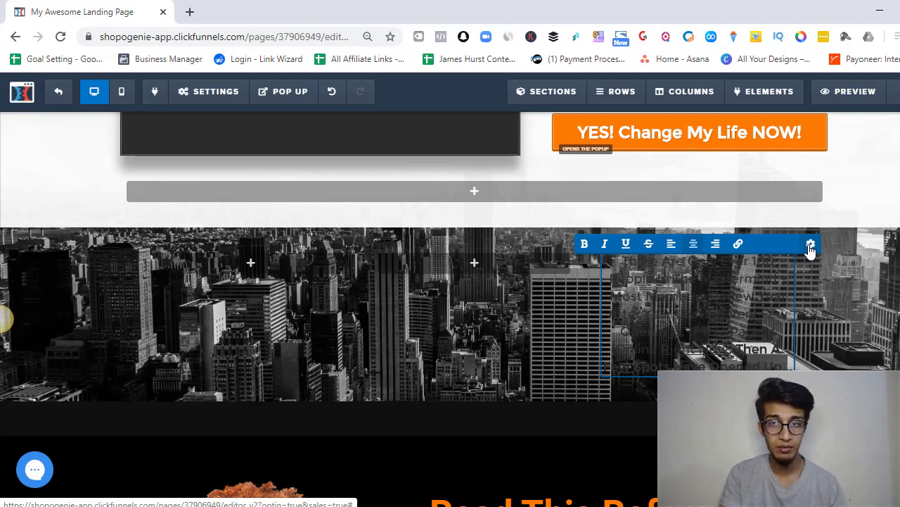
click(811, 245)
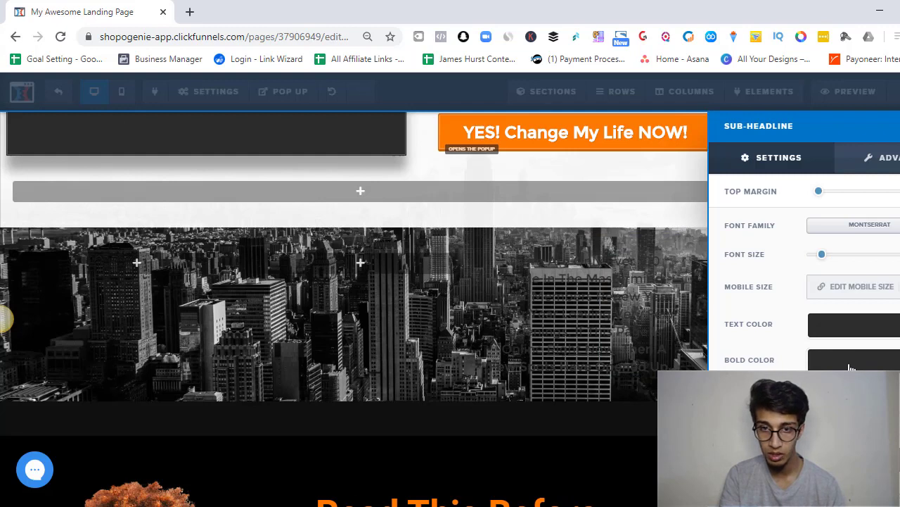
click(850, 366)
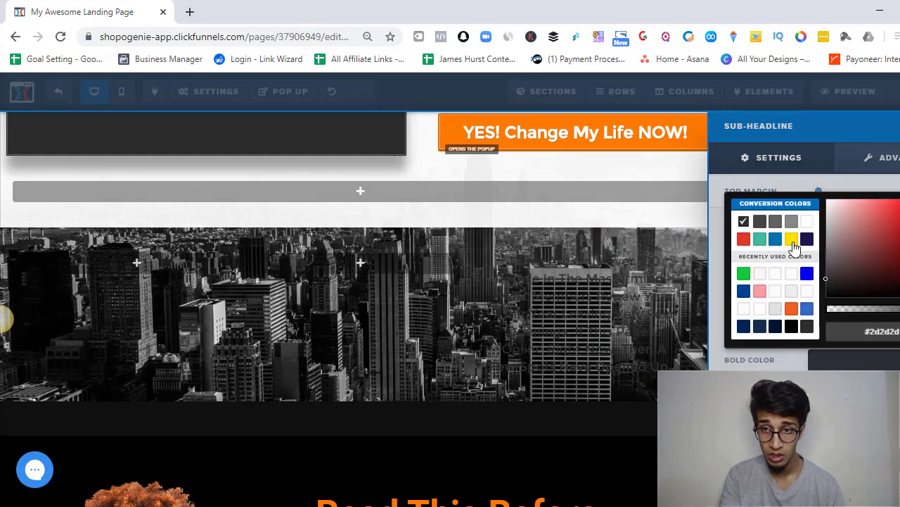
click(792, 240)
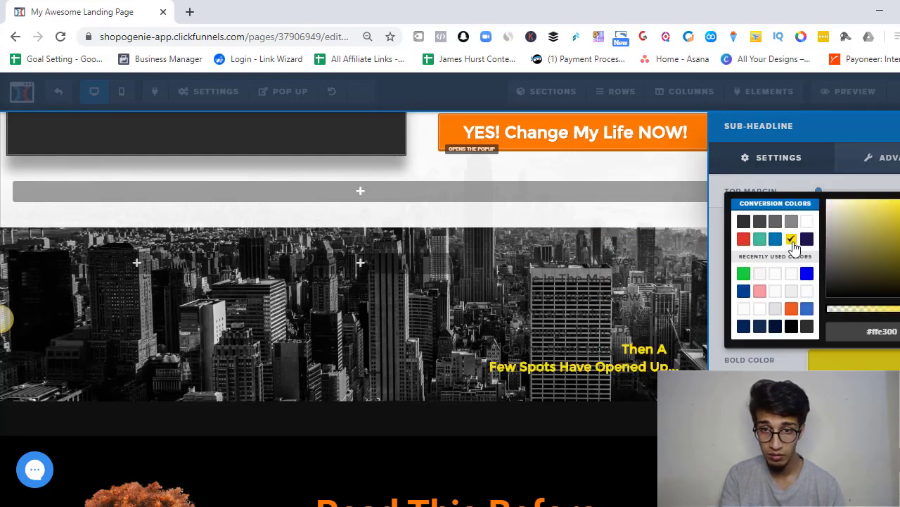
click(774, 366)
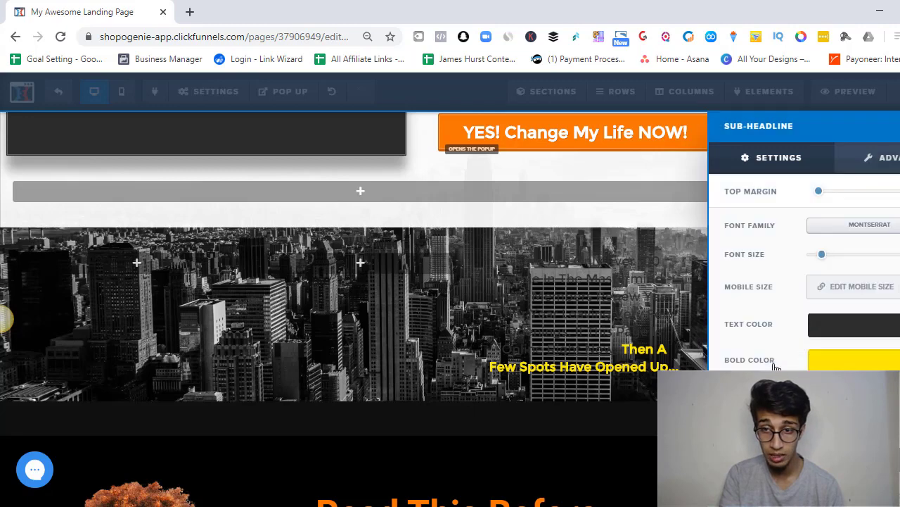
- Set the regular text color of the sub-headline in the third column to white
click(822, 332)
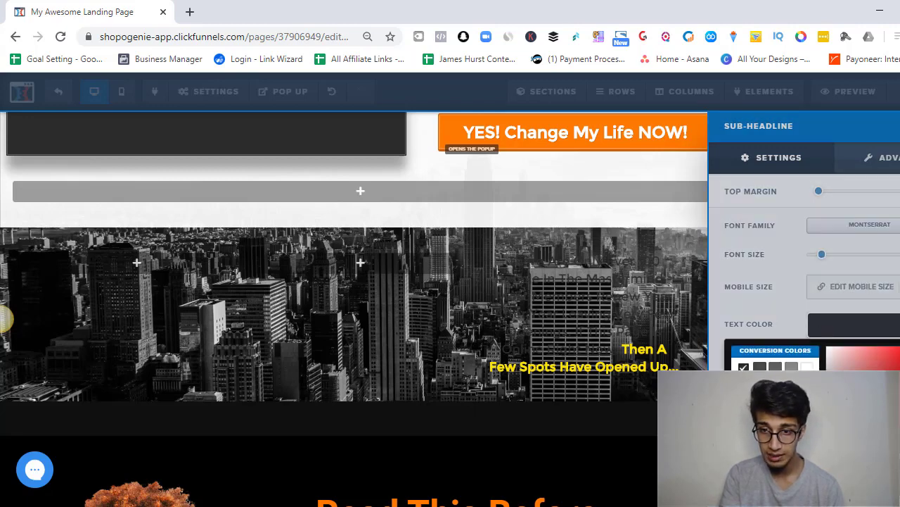
click(776, 398)
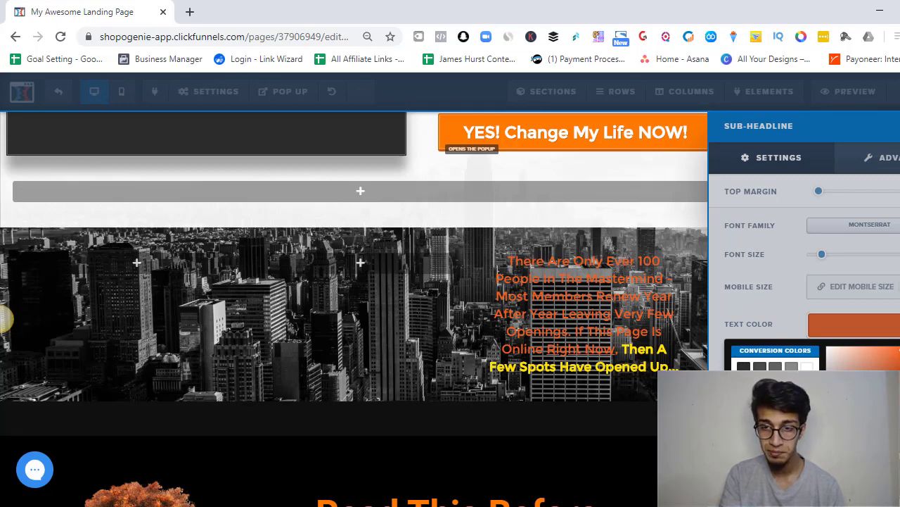
click(807, 365)
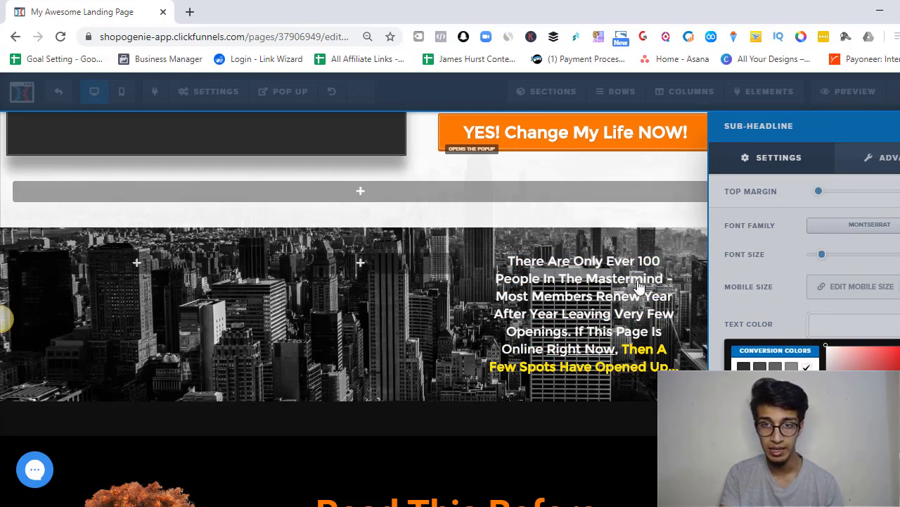
click(639, 285)
click(639, 285)
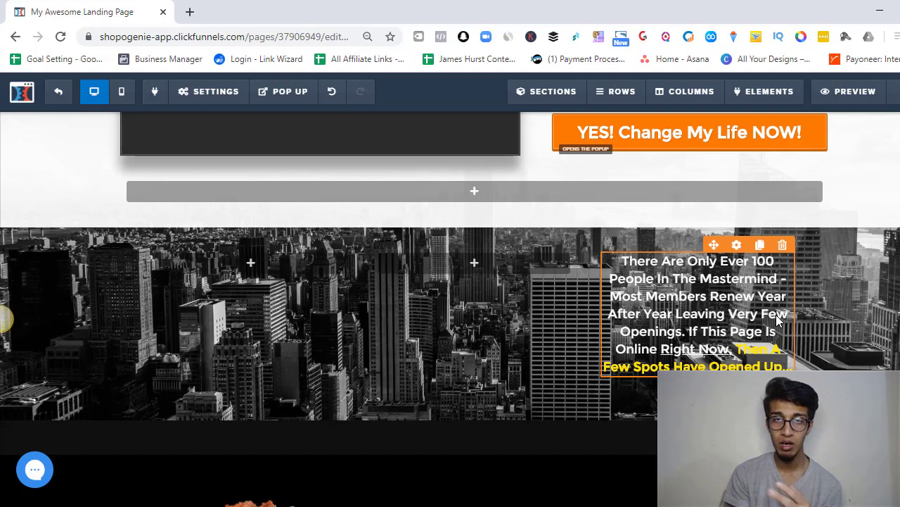
- Add an input form element to the middle column of the three-column row
click(490, 263)
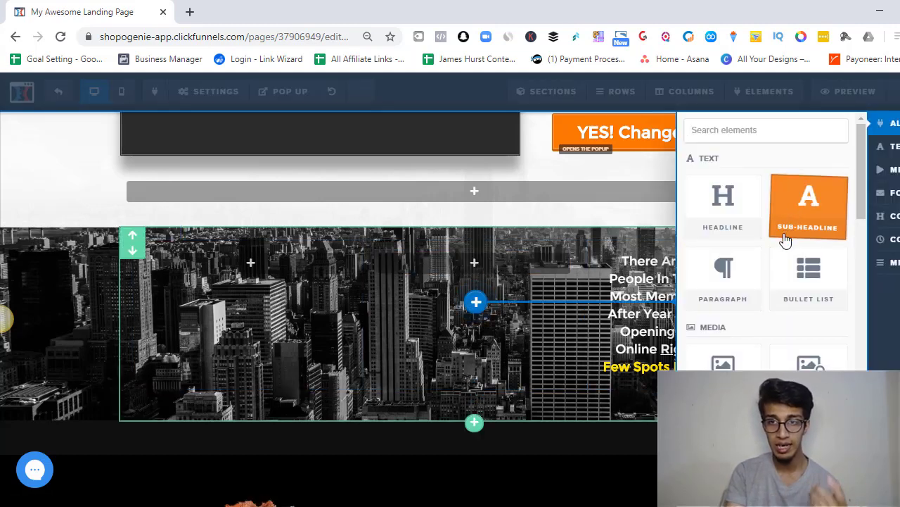
scroll(786, 240, down, 5)
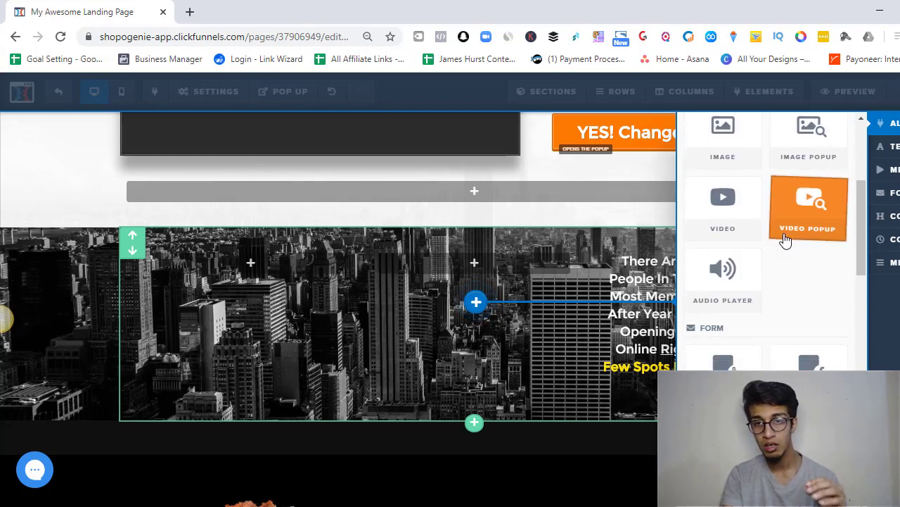
scroll(786, 239, down, 3)
scroll(786, 240, down, 4)
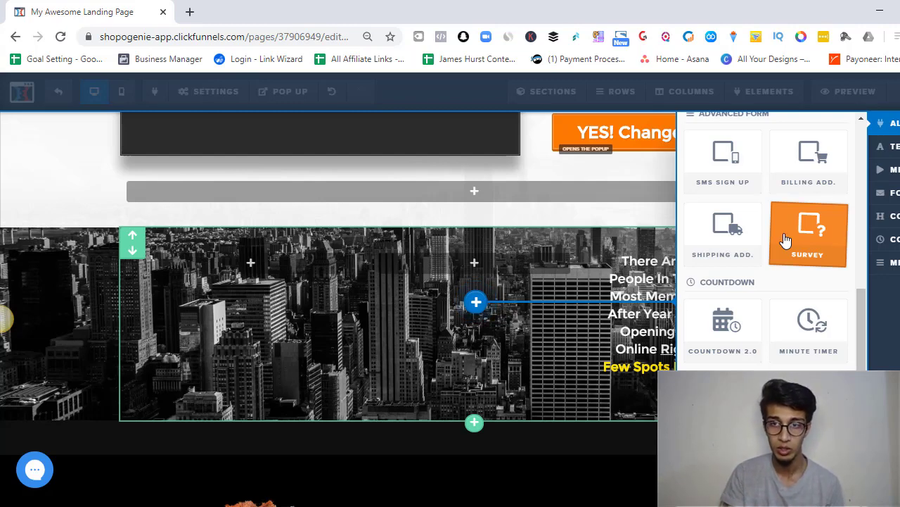
scroll(786, 240, up, 5)
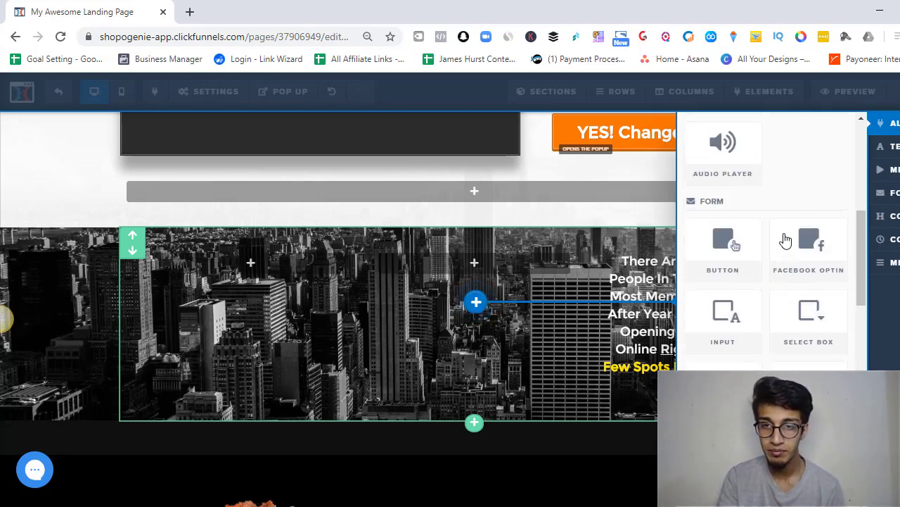
click(739, 325)
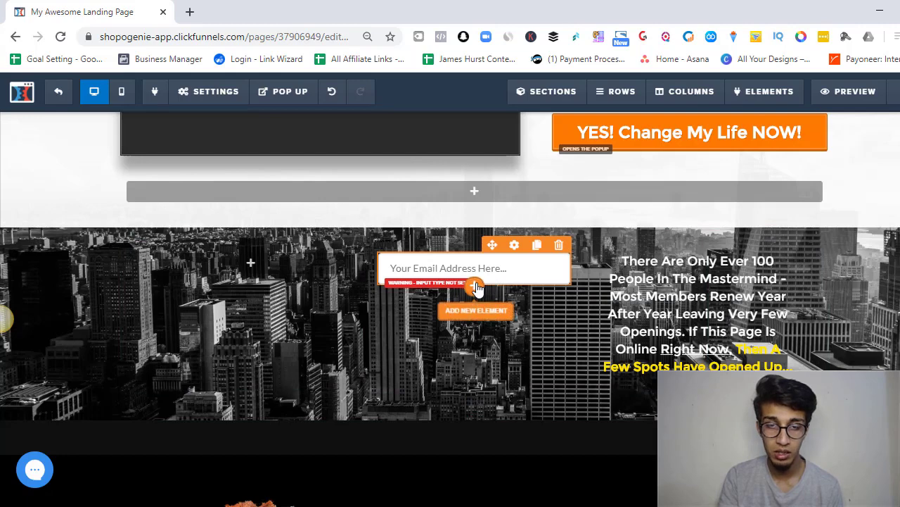
- Add a button element directly below the email input in the middle column
click(476, 287)
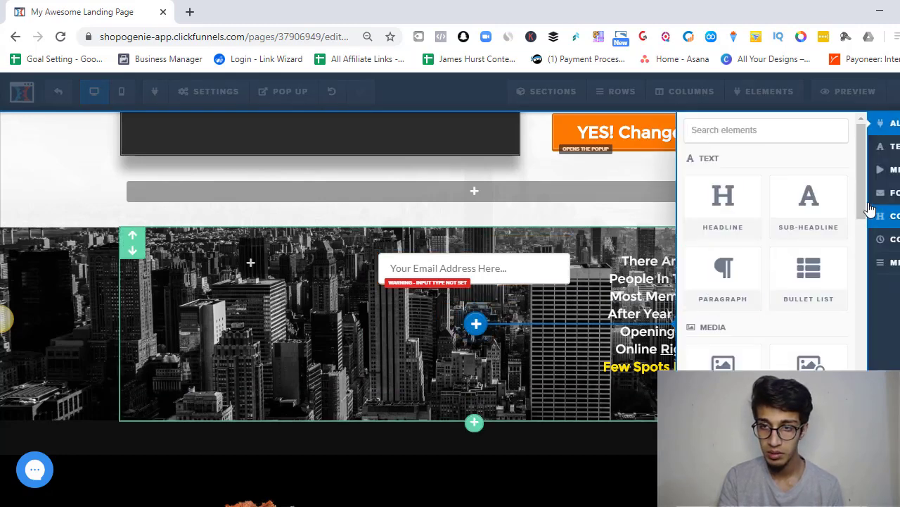
drag(861, 212, 863, 290)
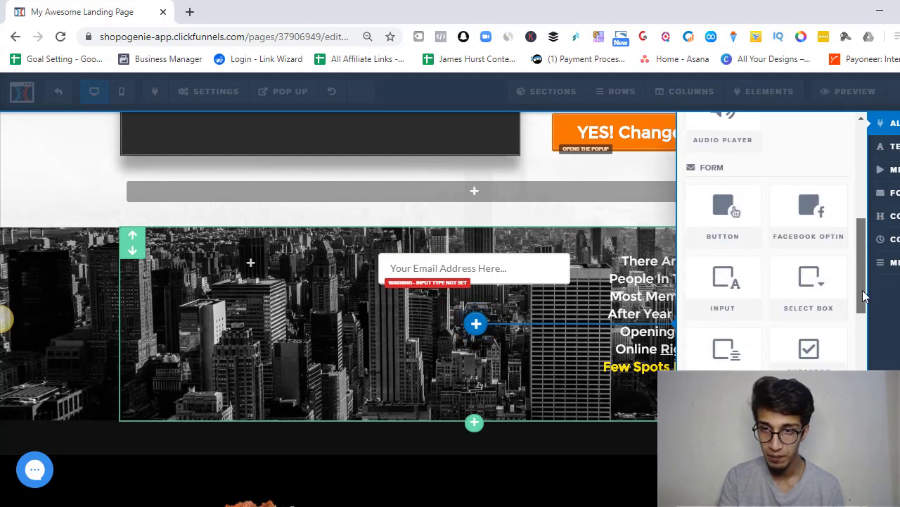
click(714, 206)
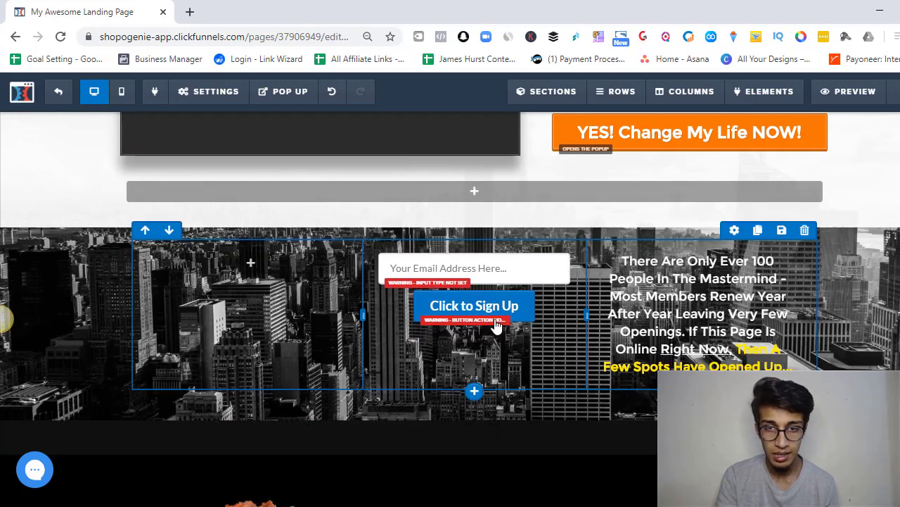
- Enlarge the text of the Click to Sign Up button so it spans the width of the email input
mouse_move(530, 304)
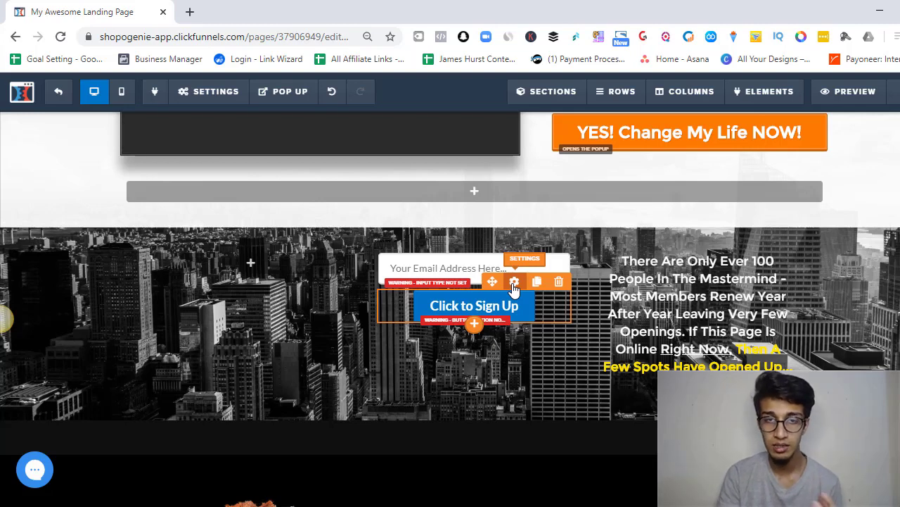
click(515, 282)
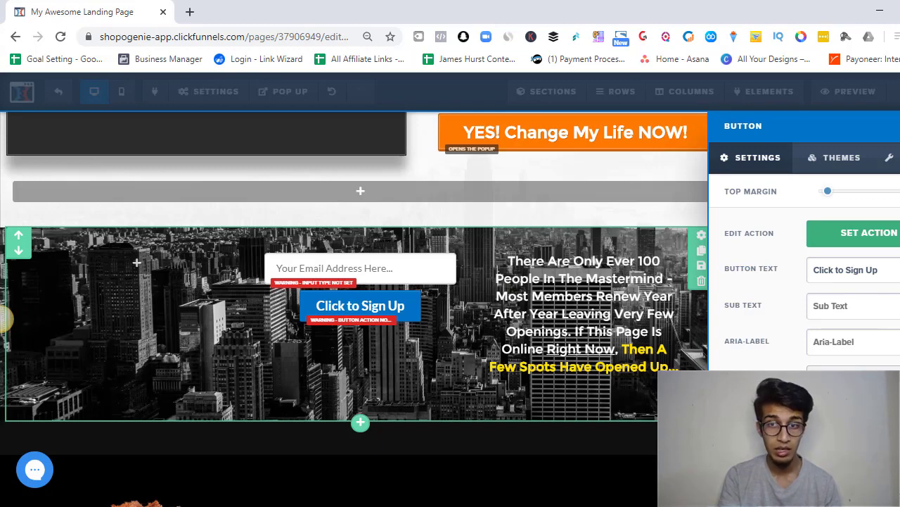
drag(843, 415, 855, 415)
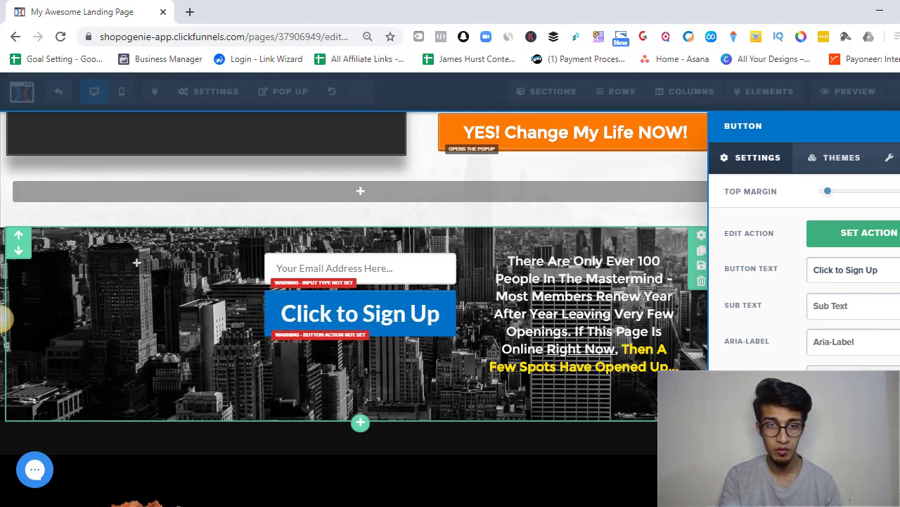
click(433, 279)
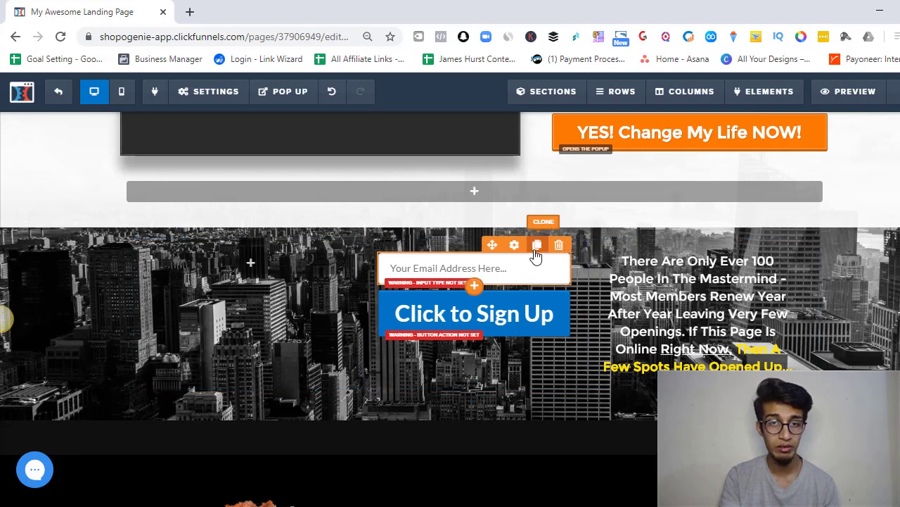
- Clone the email input and set the copy's top margin to 10
click(536, 246)
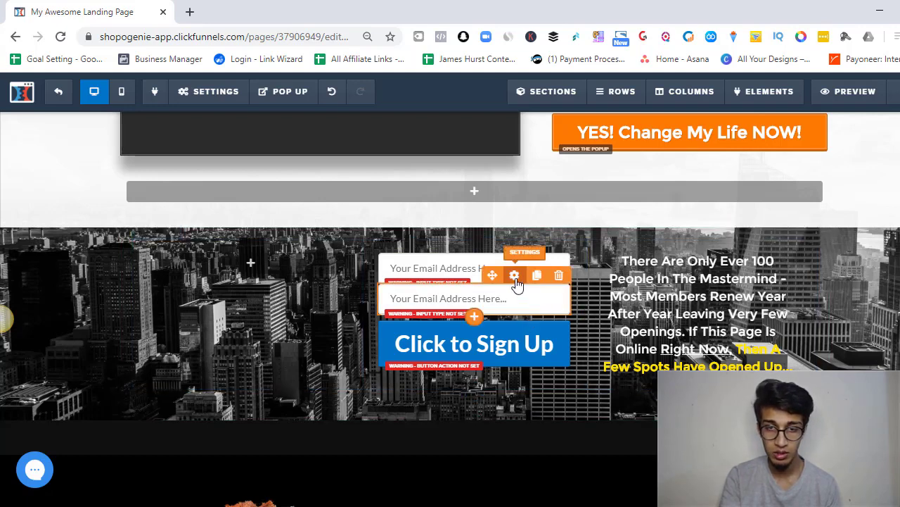
click(517, 281)
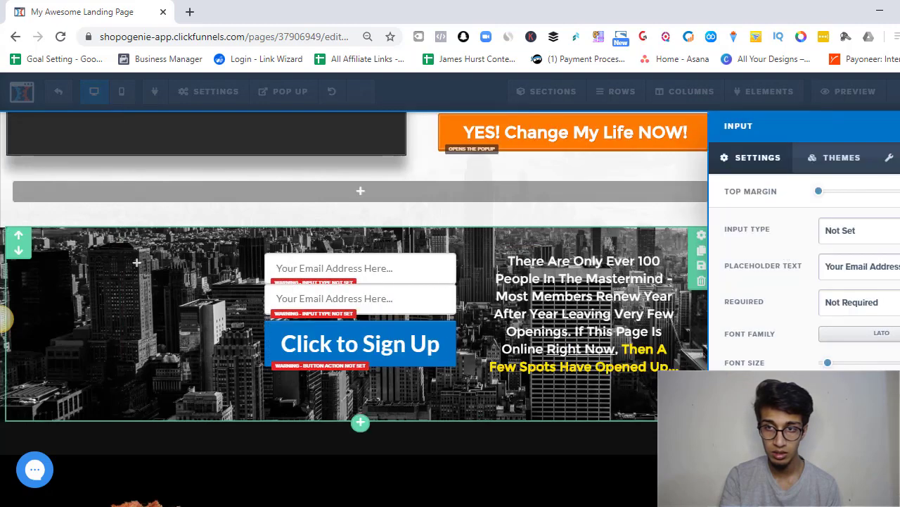
text(5)
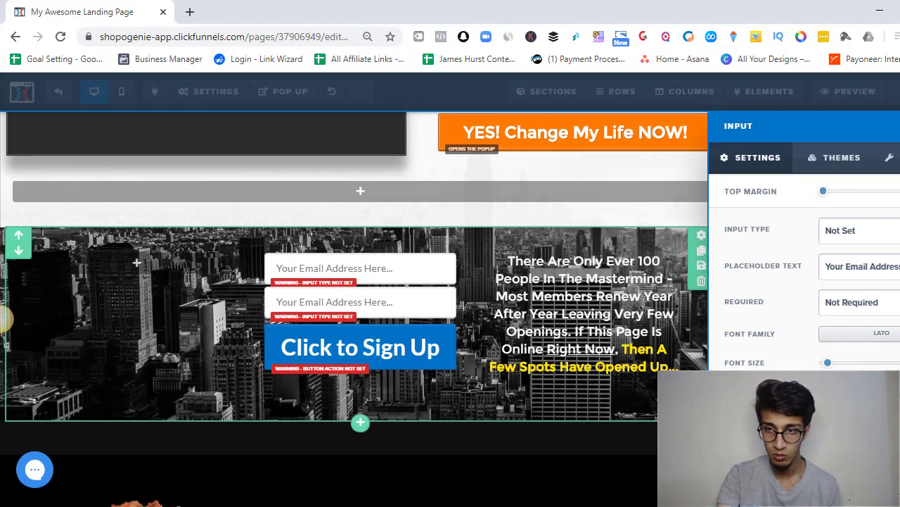
key(BackSpace)
text(10)
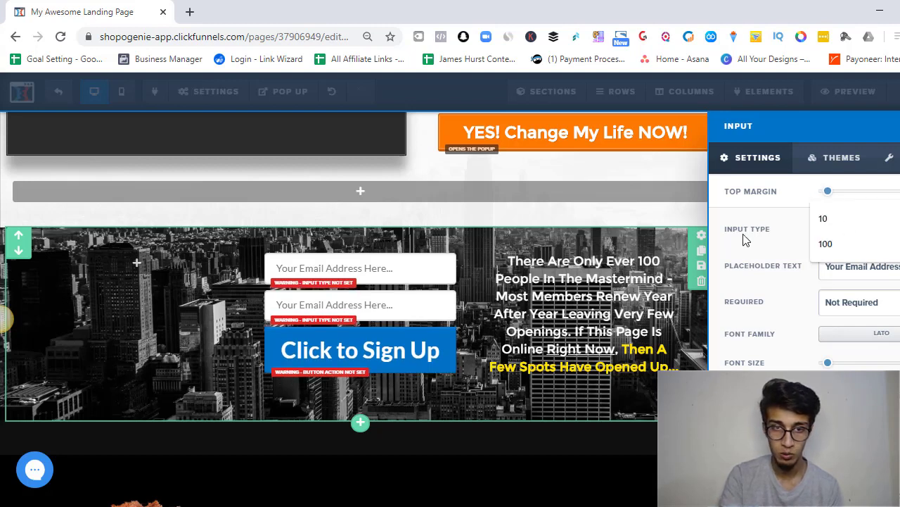
click(412, 273)
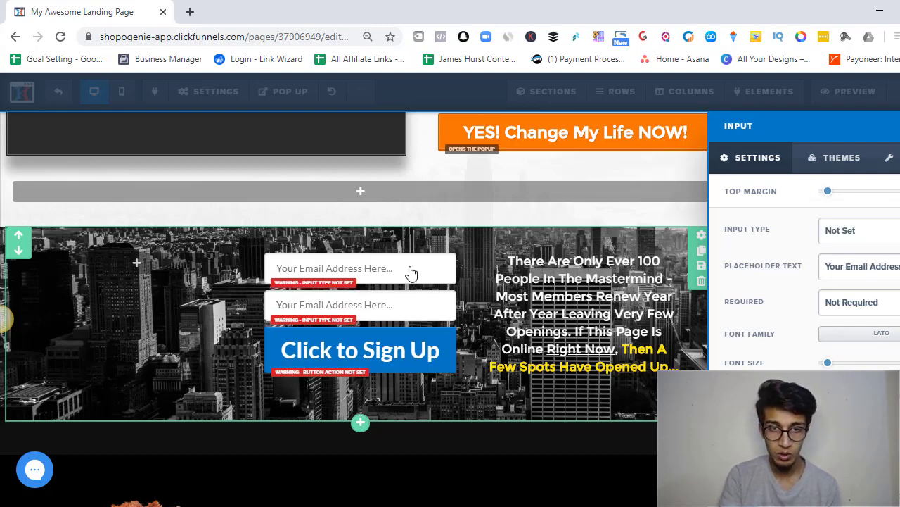
click(412, 273)
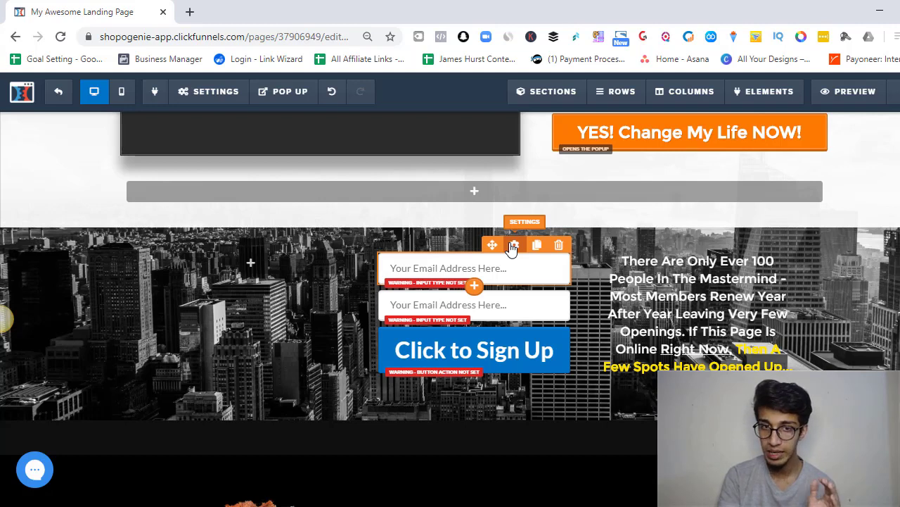
- Configure the upper email input as a Full Name field with placeholder "Your Name Here..." and make it Required
click(513, 247)
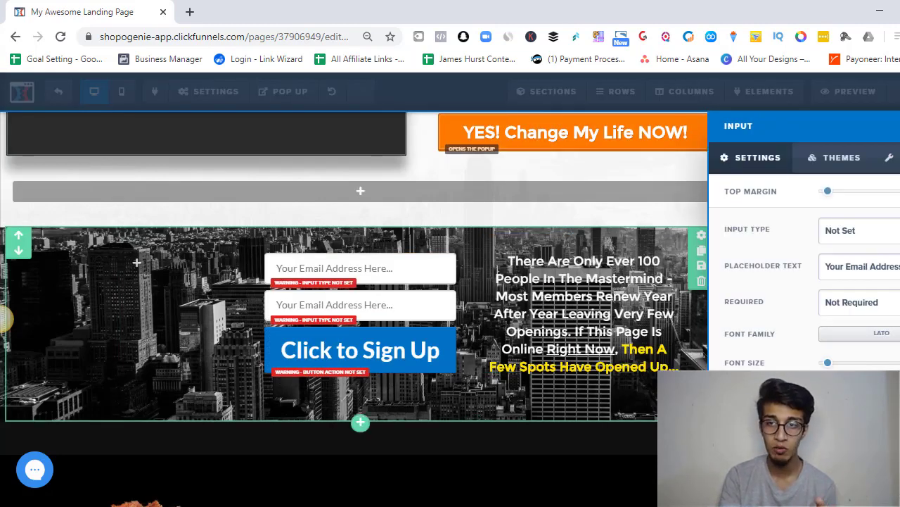
click(859, 230)
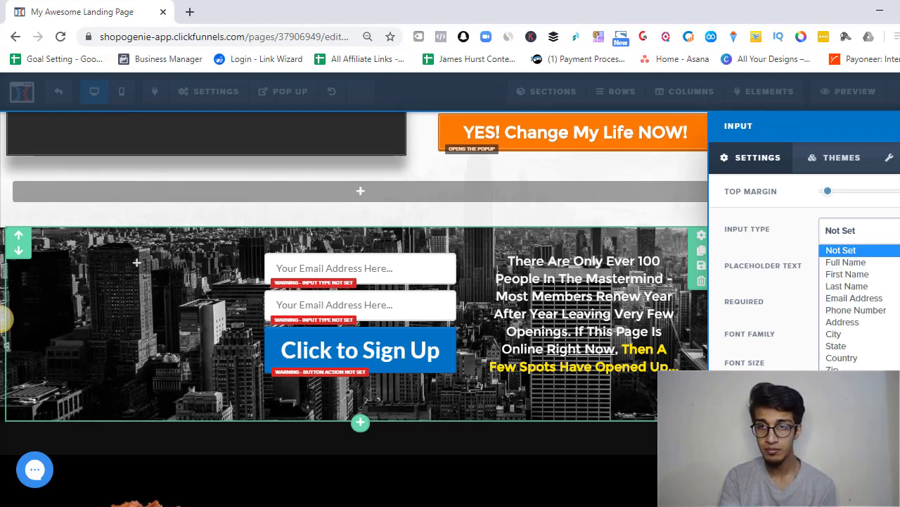
click(846, 261)
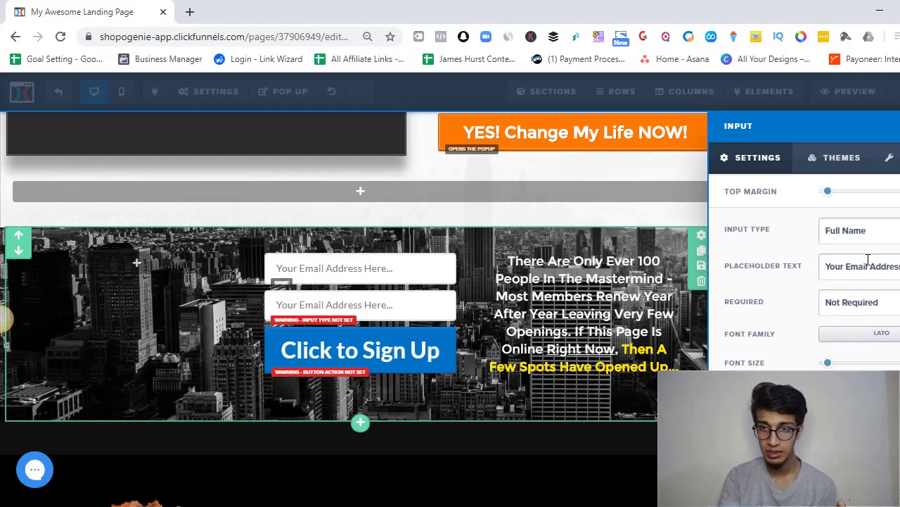
drag(846, 267, 897, 265)
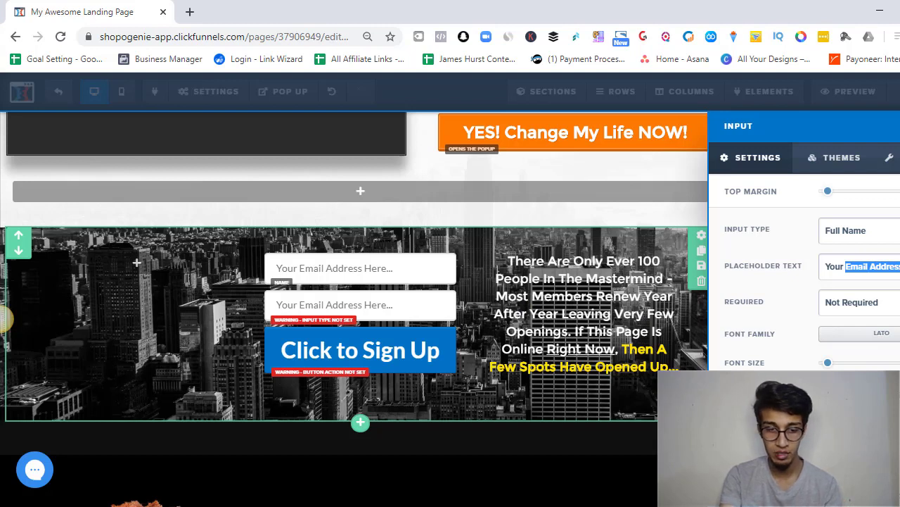
text(Name)
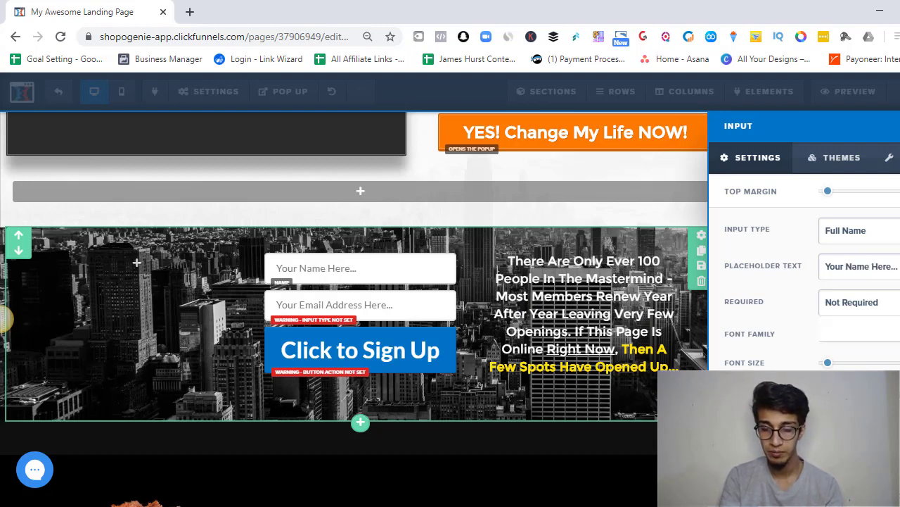
click(892, 302)
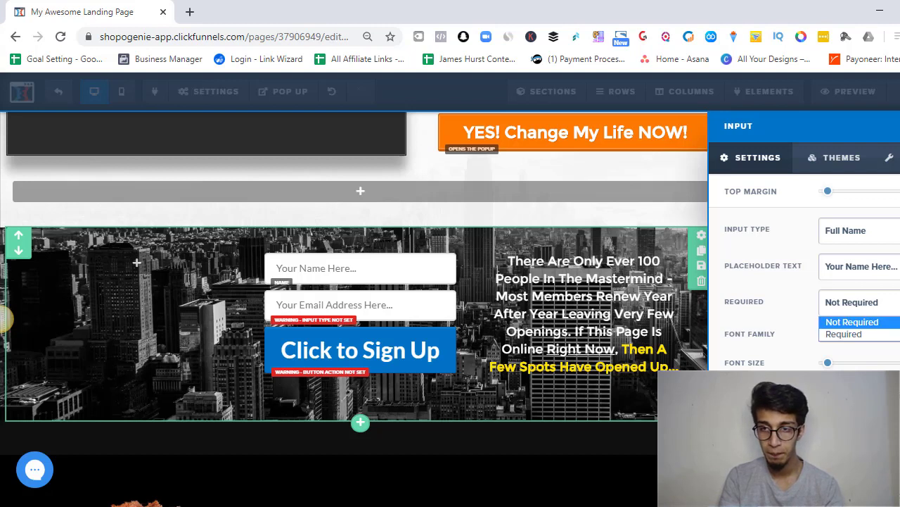
click(888, 337)
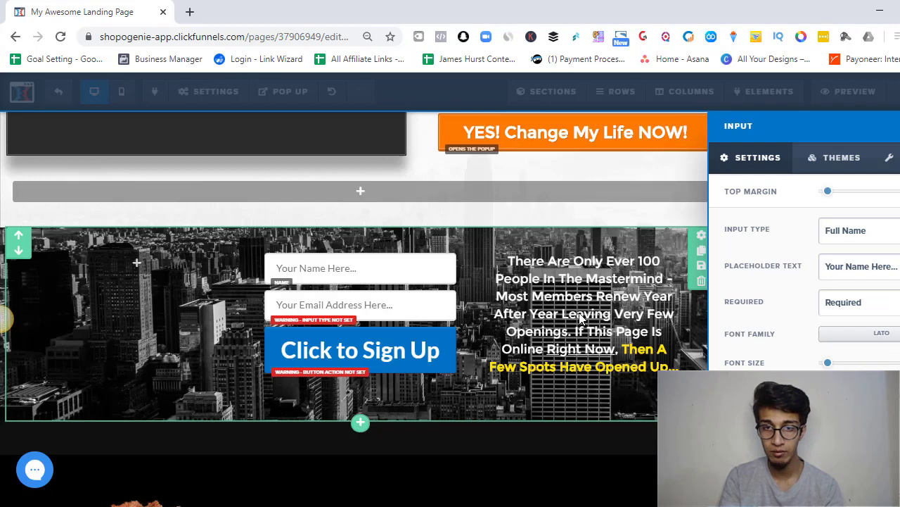
click(441, 306)
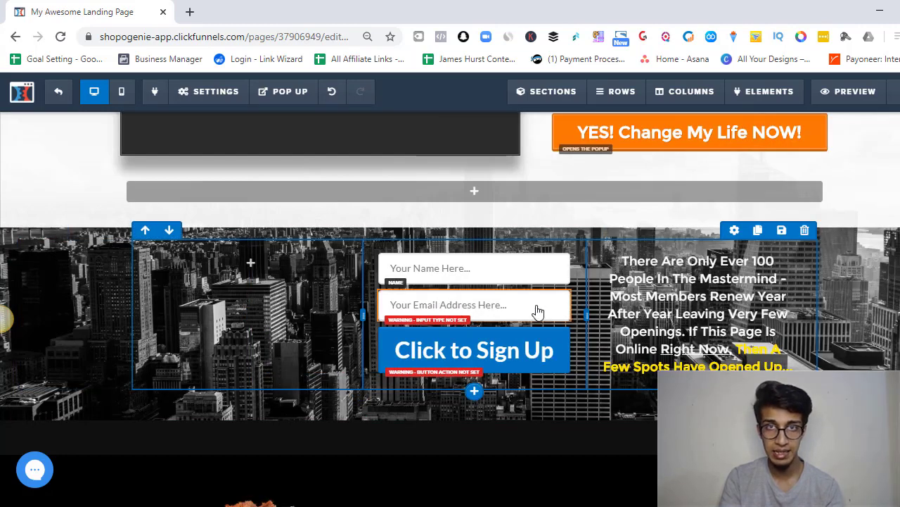
- Set the input type of the "Your Email Address Here..." field to Email Address
mouse_move(536, 311)
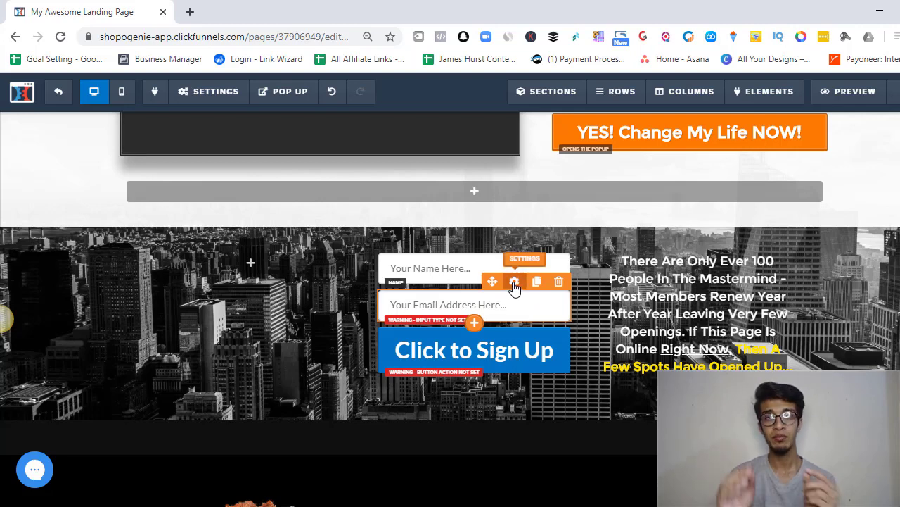
click(514, 282)
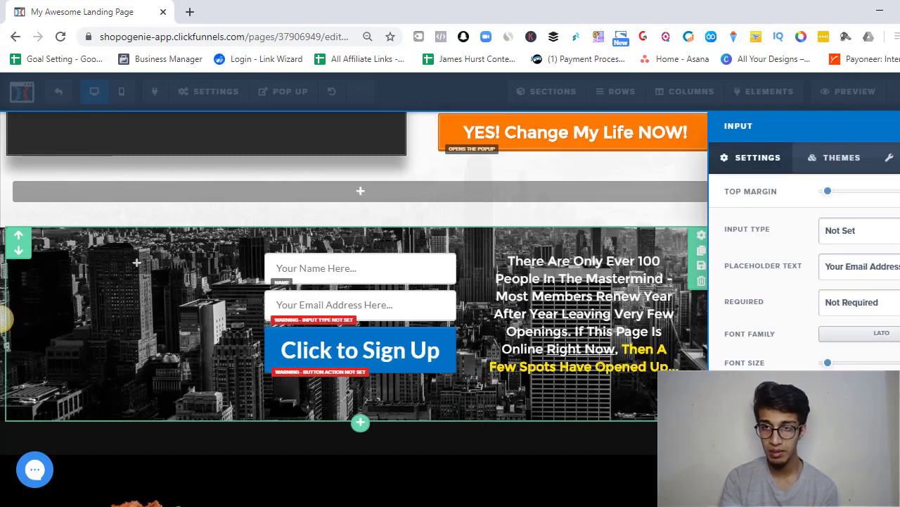
click(860, 230)
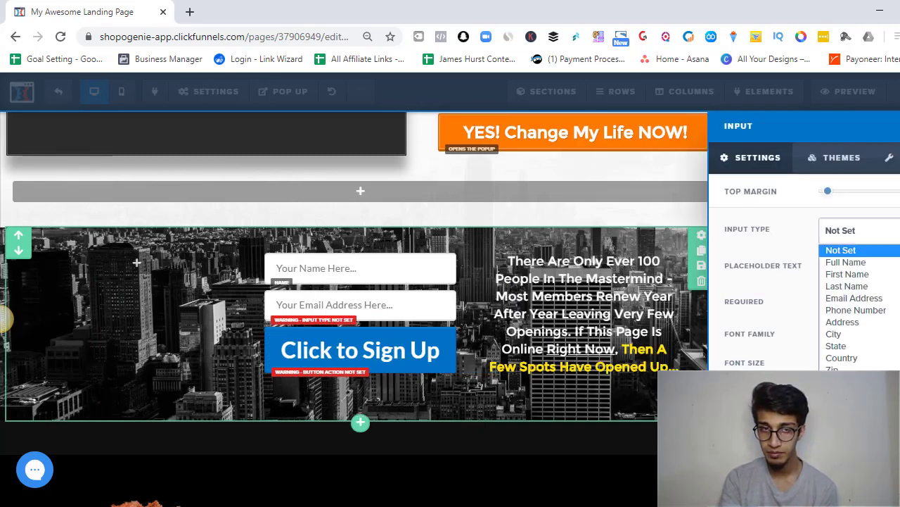
click(897, 299)
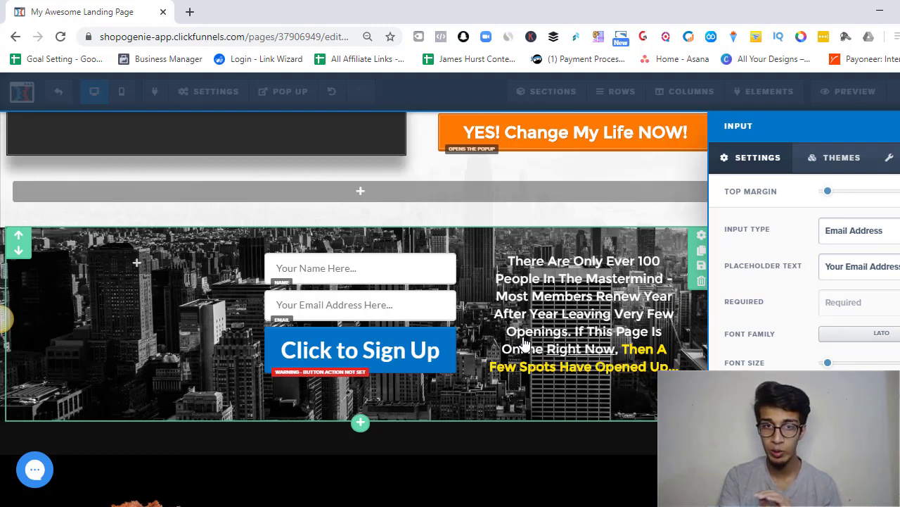
click(496, 302)
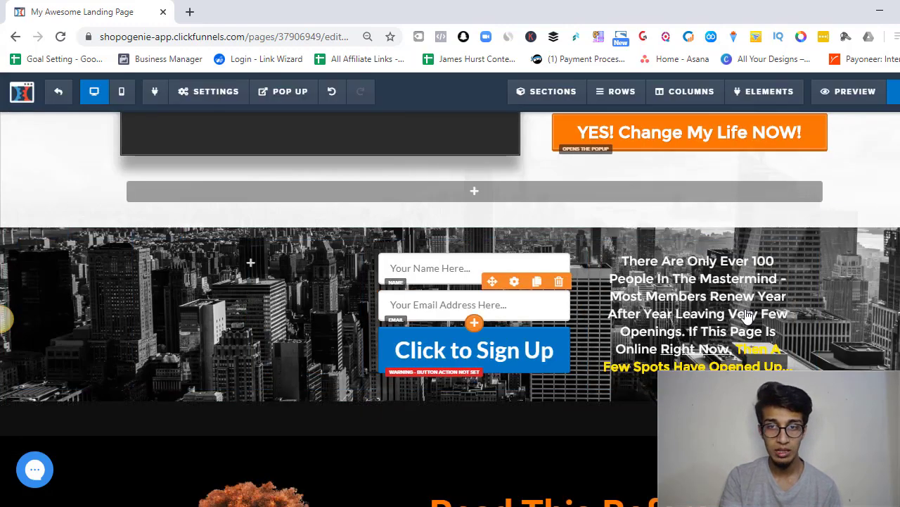
- Move the "From The Desk Of" text below the body paragraphs and the signature image directly under the "Read This Before Going ANY Further" headline
scroll(747, 316, down, 3)
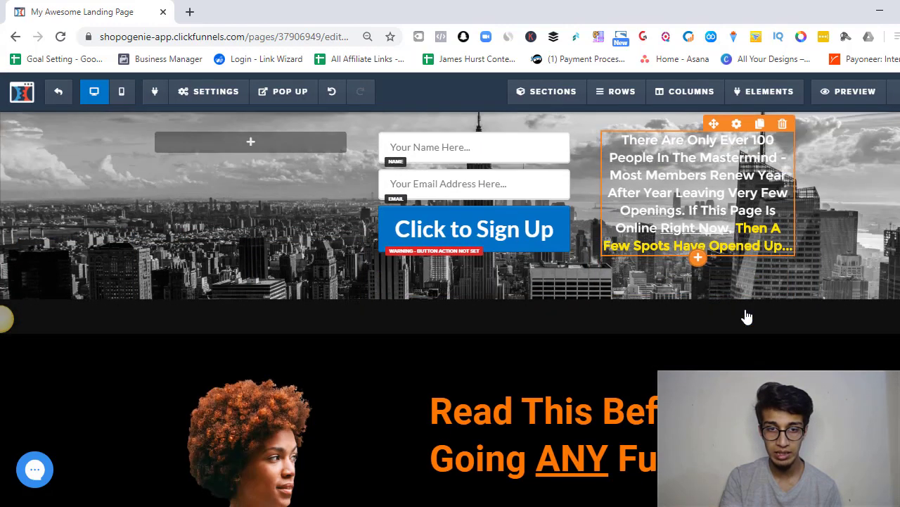
scroll(747, 316, down, 3)
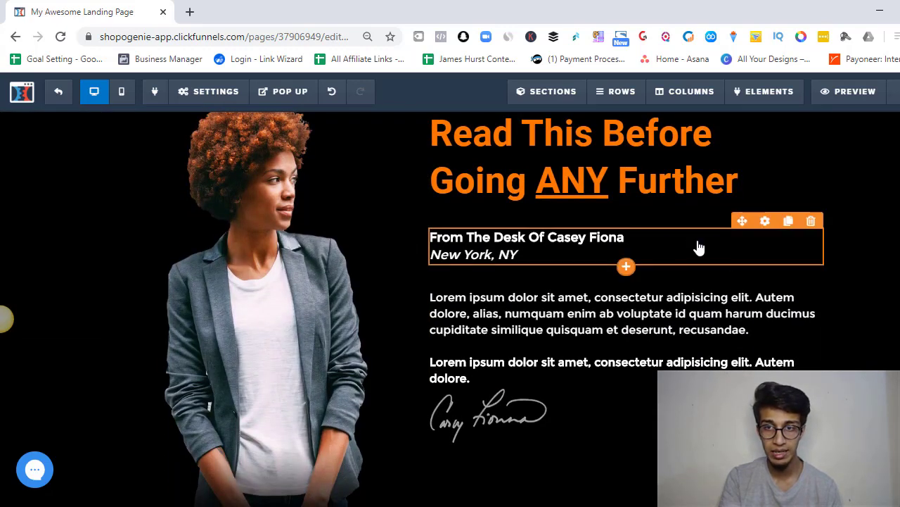
drag(735, 224, 710, 325)
drag(711, 380, 711, 404)
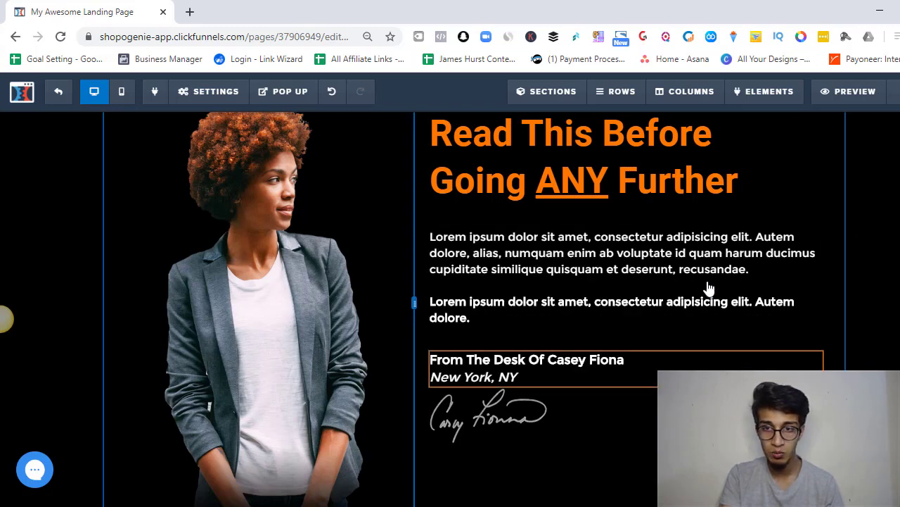
drag(697, 241, 751, 239)
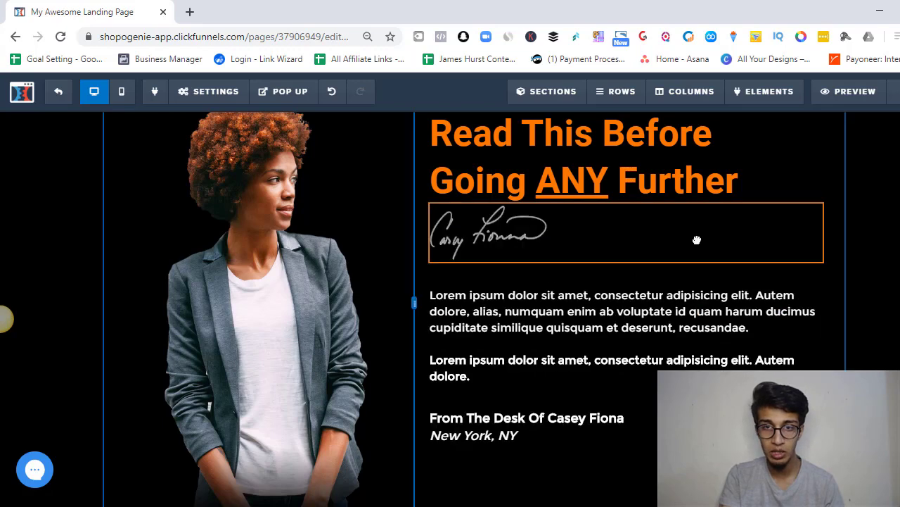
- Set the page title in the SEO meta data to "Change it in the way you want"
scroll(697, 240, up, 2)
scroll(698, 240, down, 7)
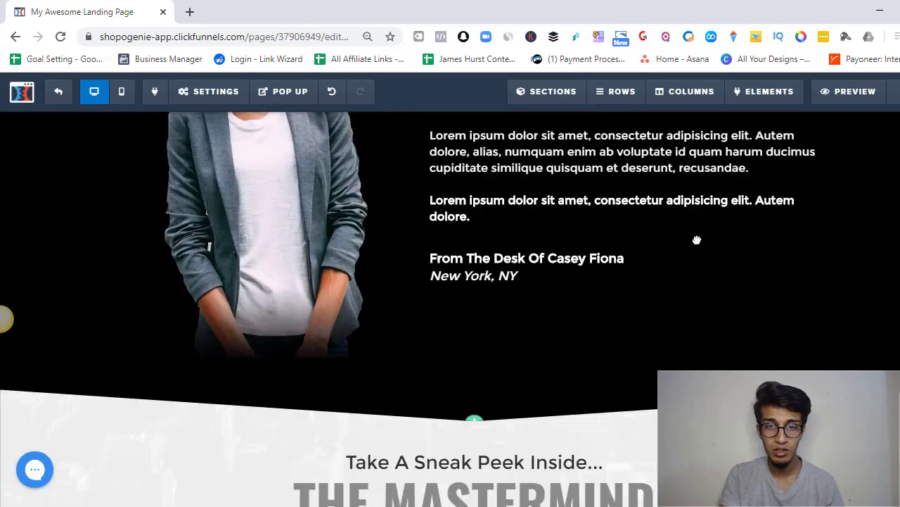
scroll(511, 251, down, 3)
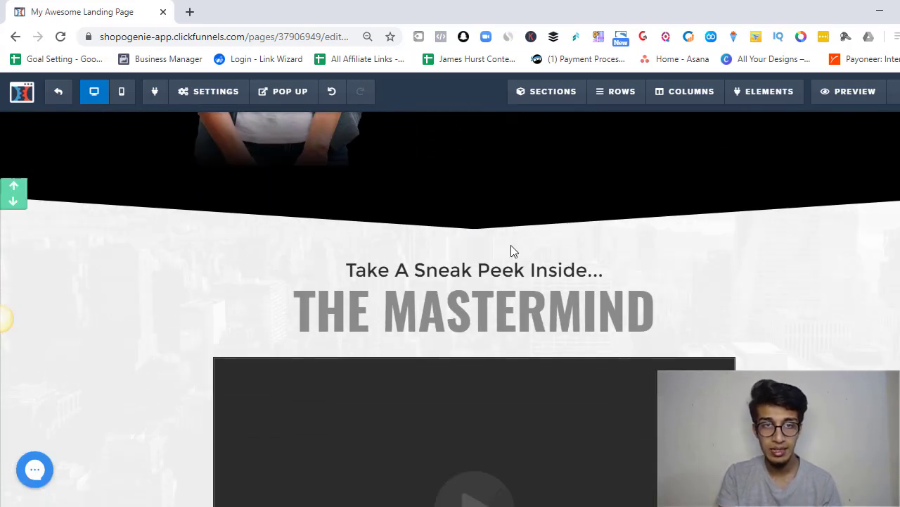
click(201, 92)
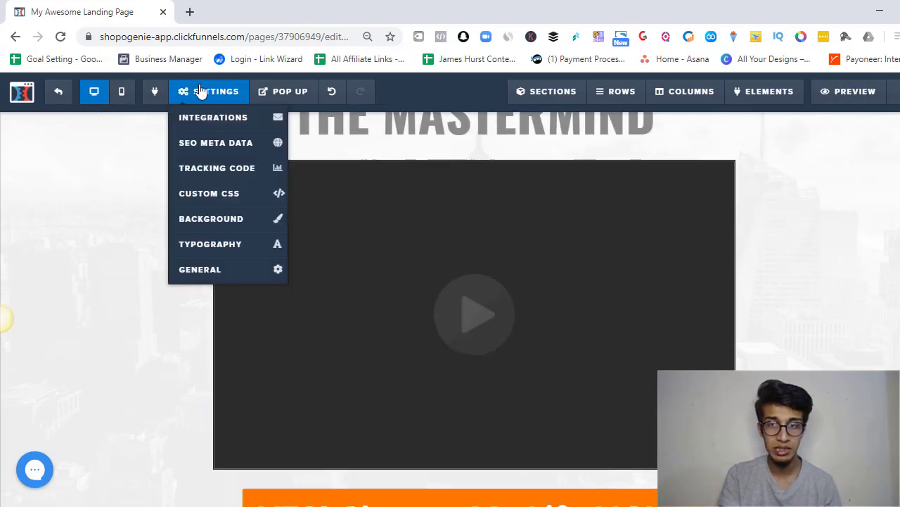
click(218, 145)
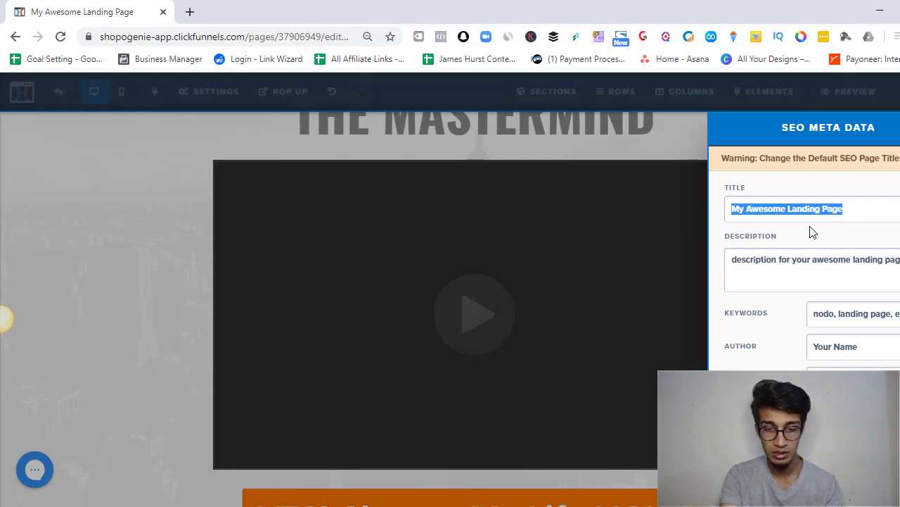
text(C)
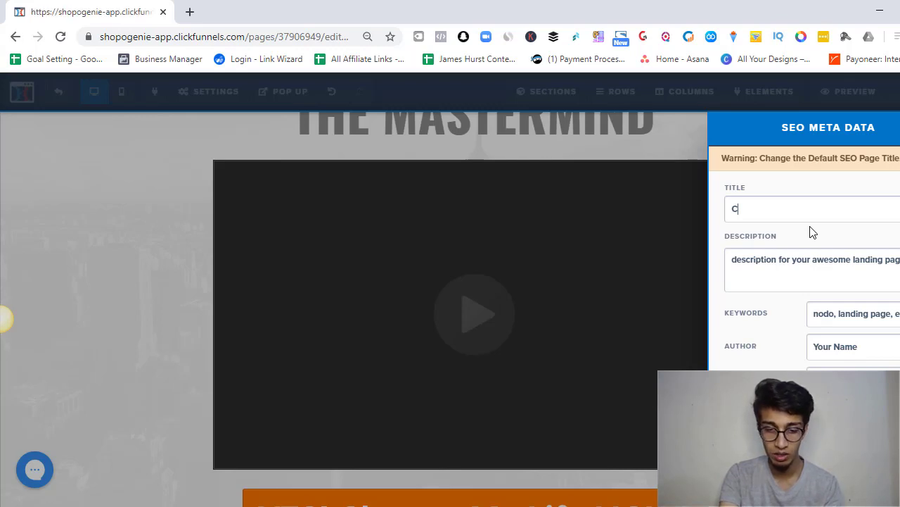
text(hange it )
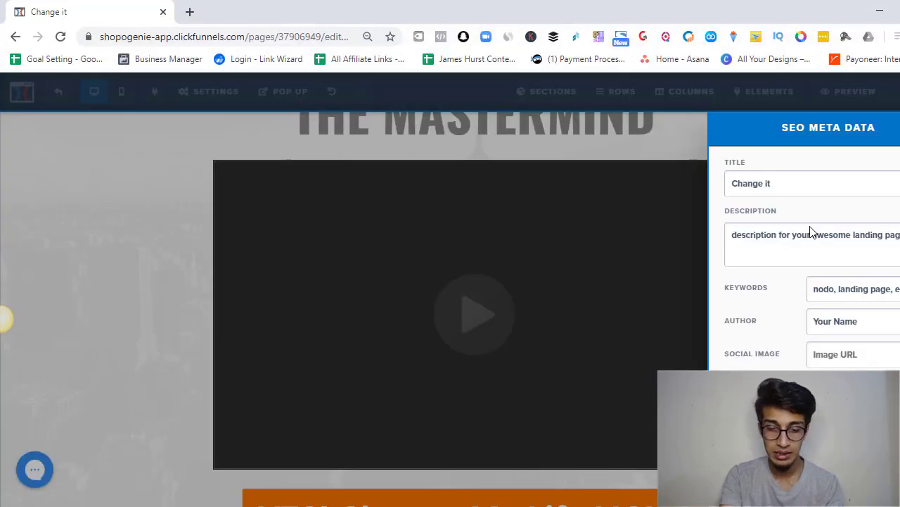
text(in the way)
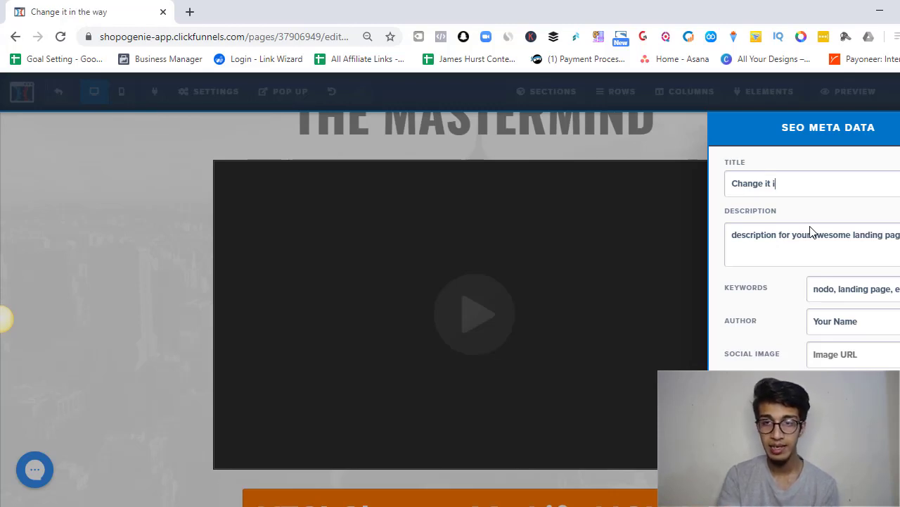
text( you want)
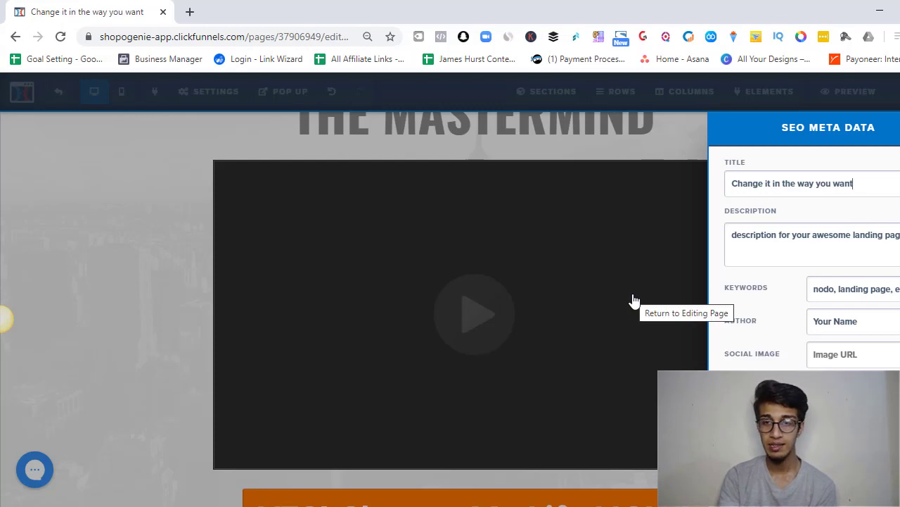
click(633, 300)
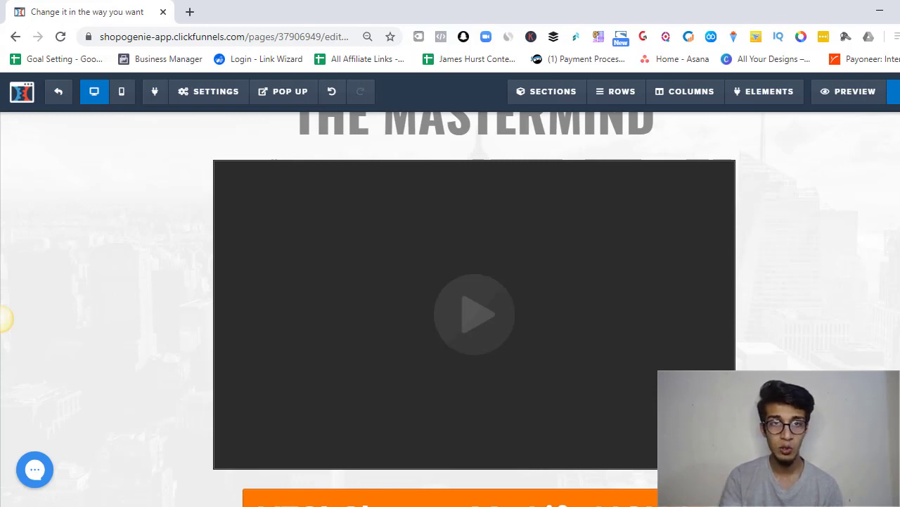
- Examine the auto-responder integrations offered in the page's email integration settings
click(209, 90)
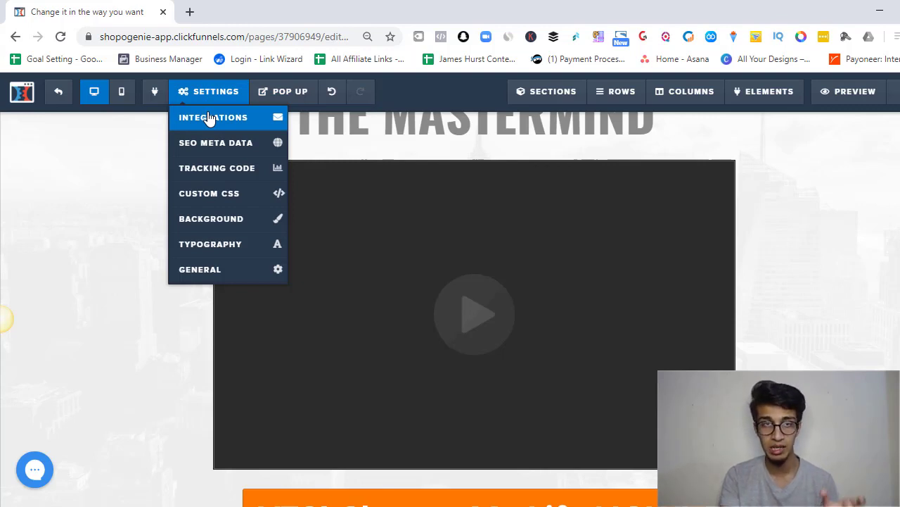
click(208, 119)
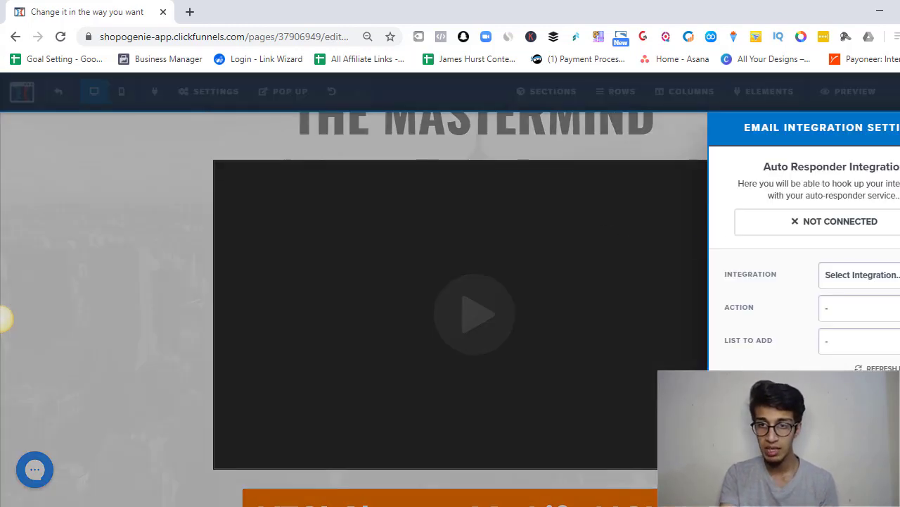
click(862, 275)
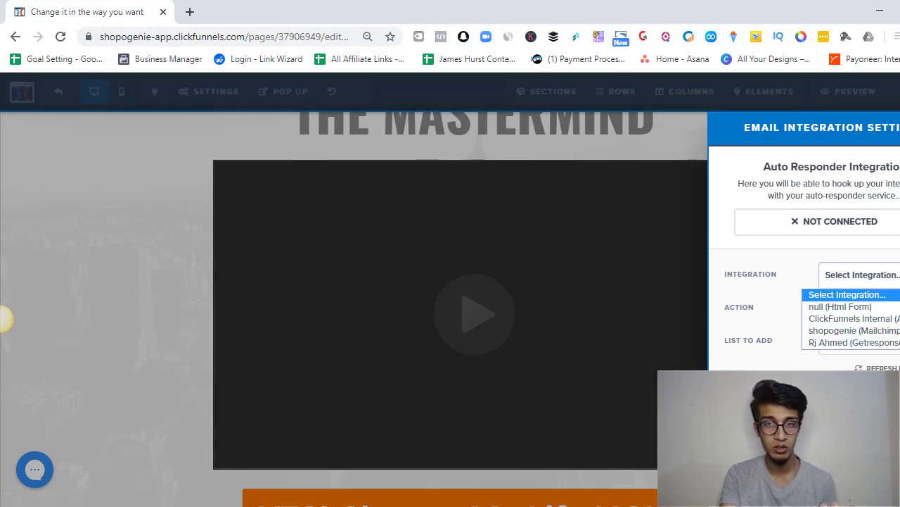
click(847, 295)
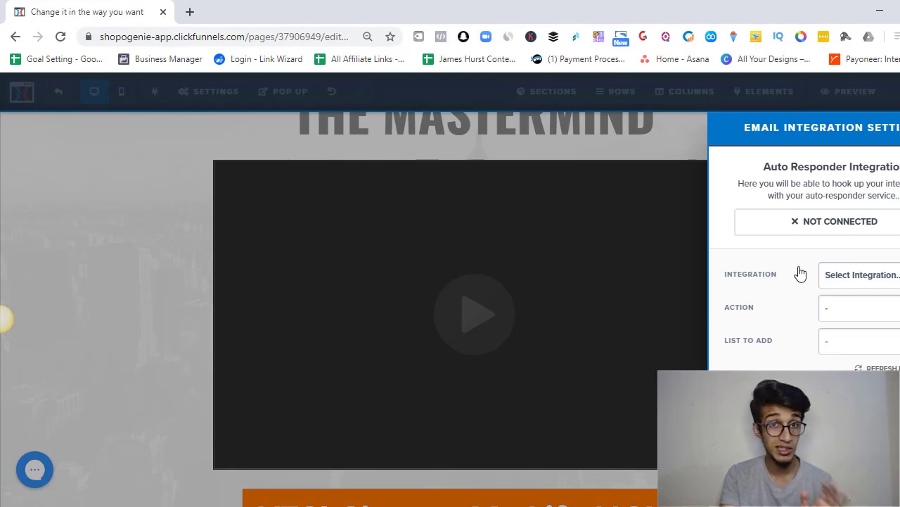
click(443, 295)
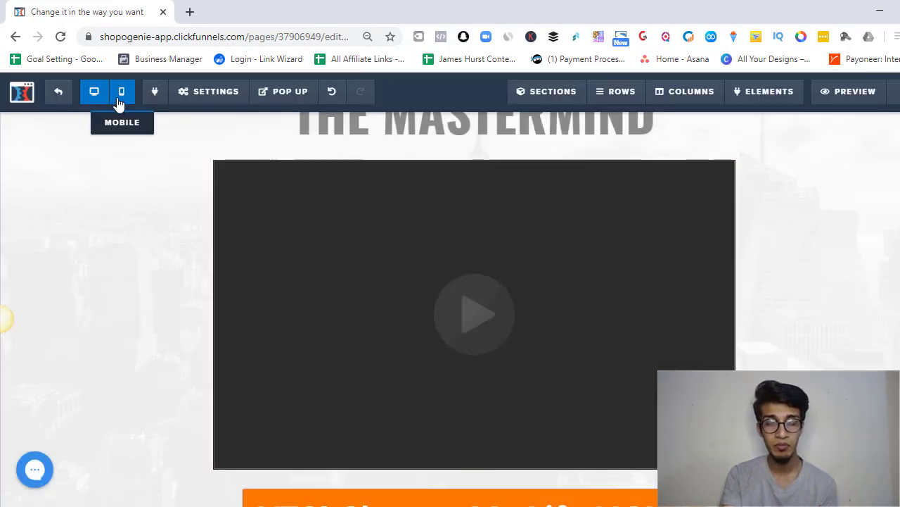
- Switch the page editor to mobile view and review how the upper sections are laid out on a phone
click(118, 103)
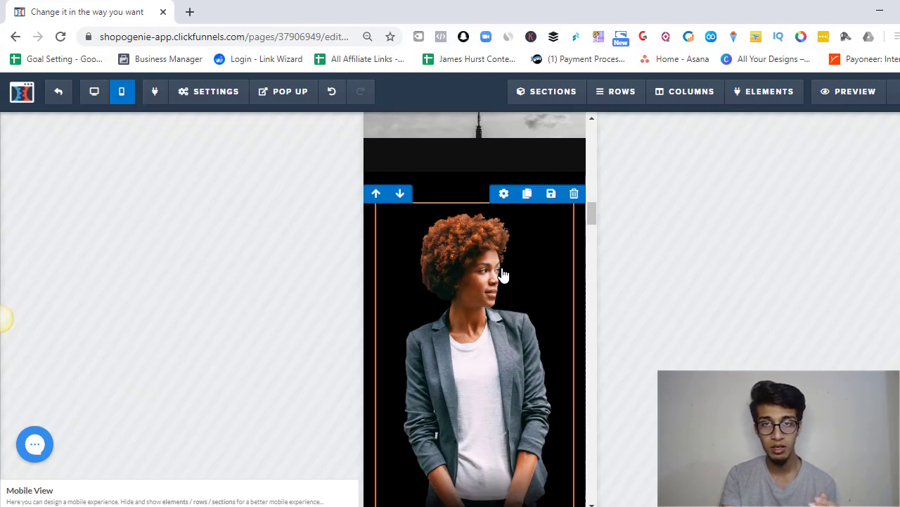
scroll(502, 274, up, 3)
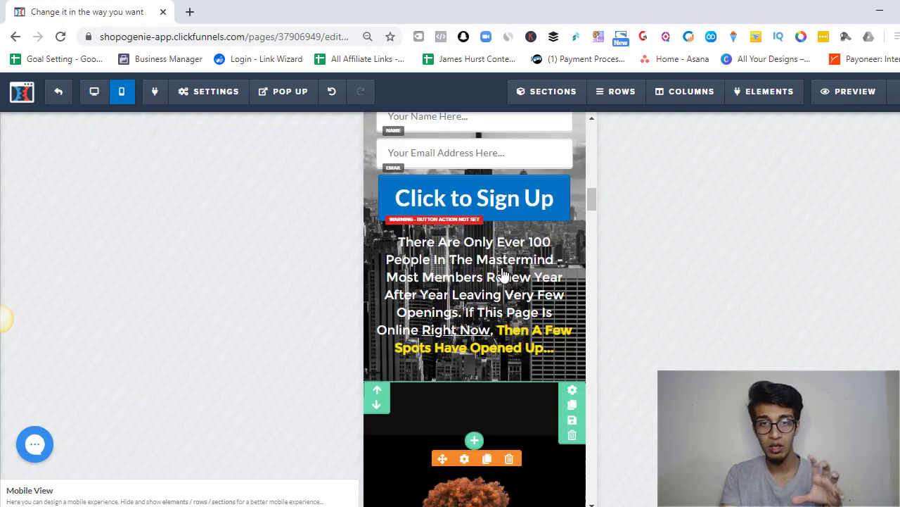
scroll(502, 274, up, 4)
scroll(502, 274, up, 5)
scroll(503, 275, up, 5)
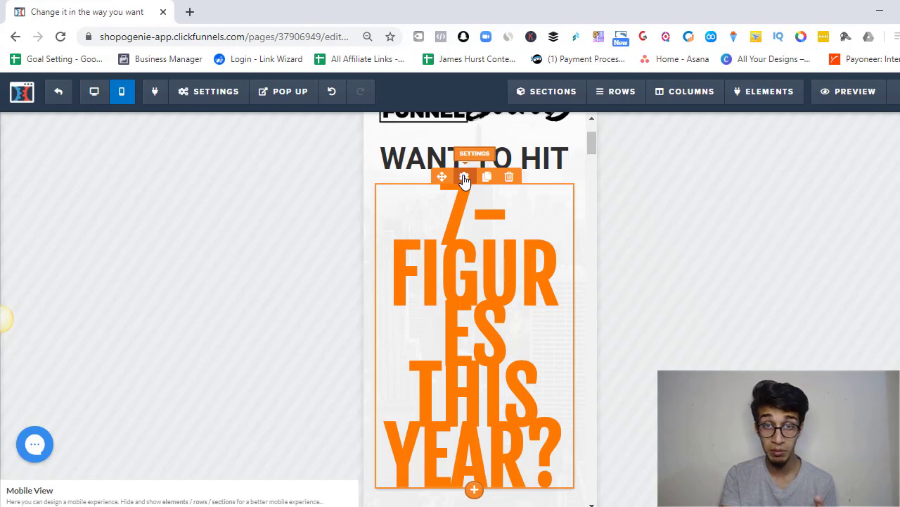
- Give the orange "7-Figures This Year?" headline its own mobile font size of 28px and close its settings
click(464, 177)
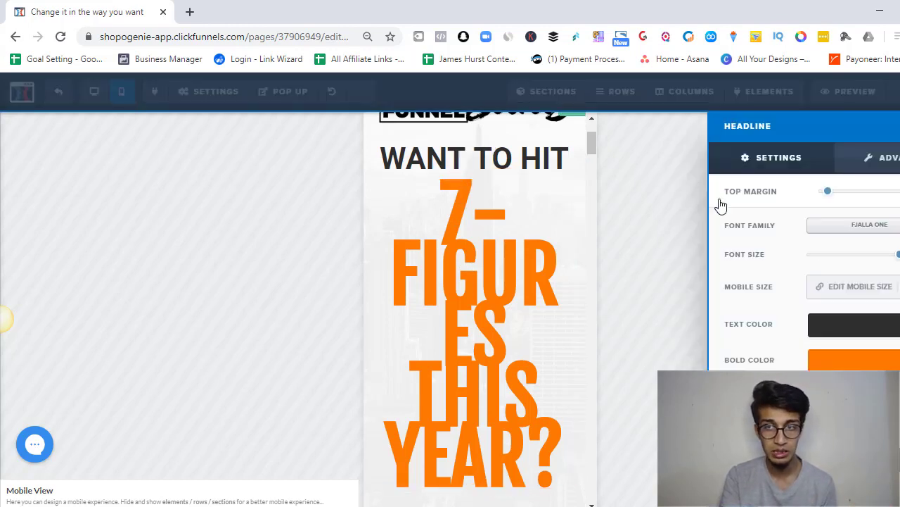
click(843, 291)
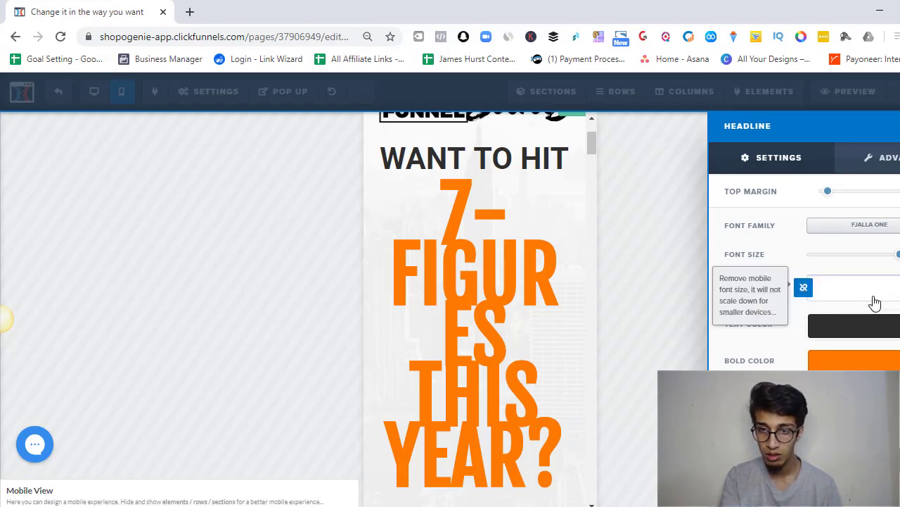
click(804, 287)
click(816, 288)
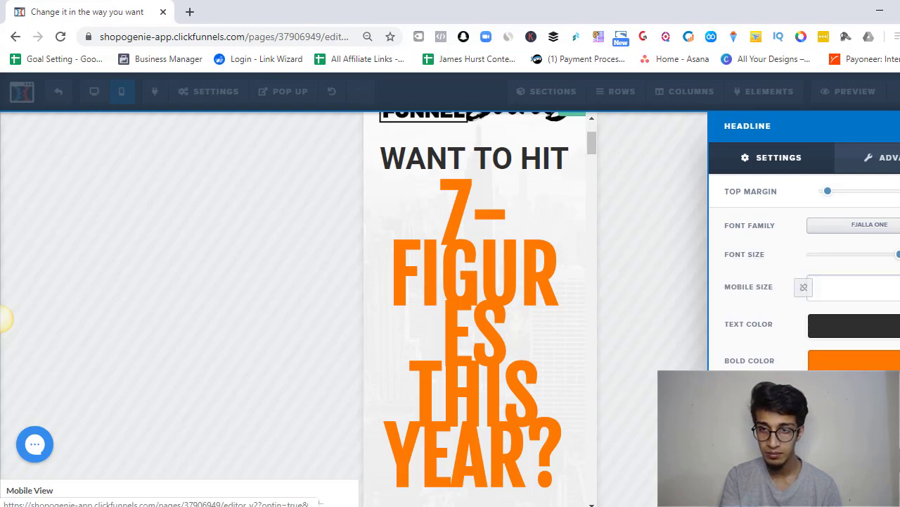
click(820, 287)
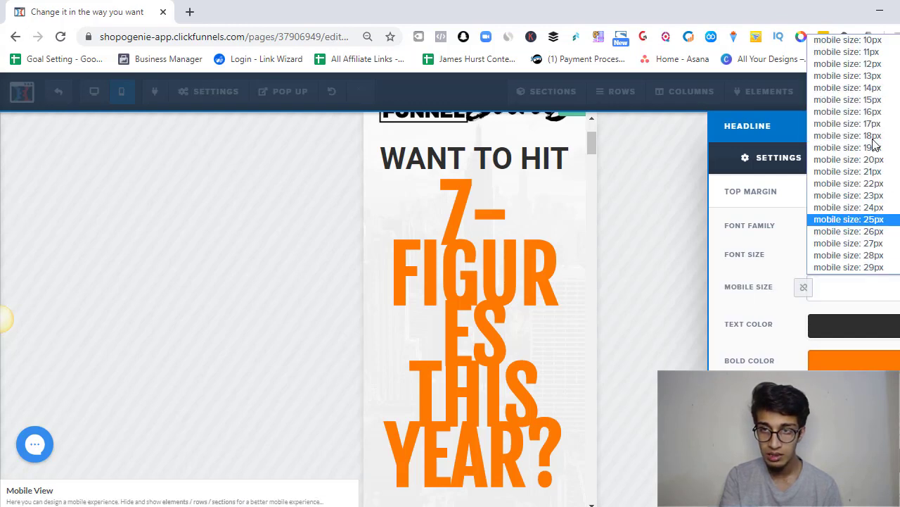
click(870, 178)
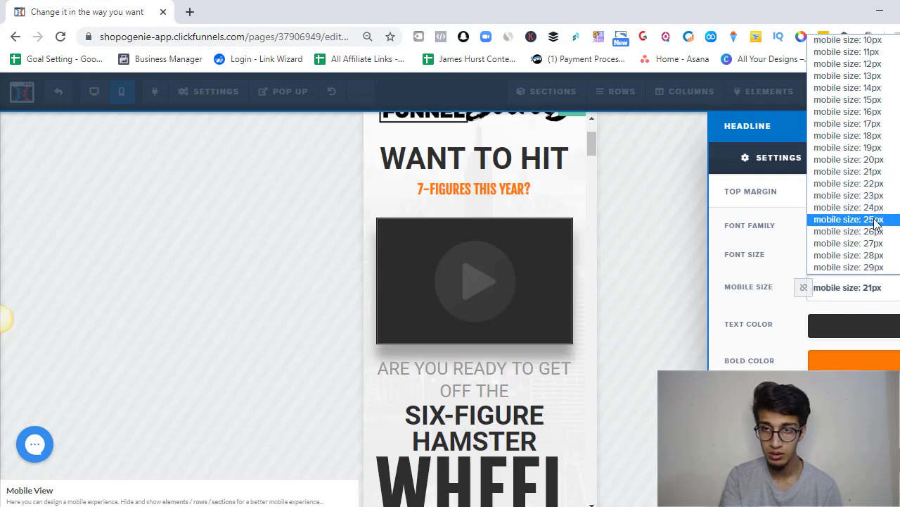
click(876, 235)
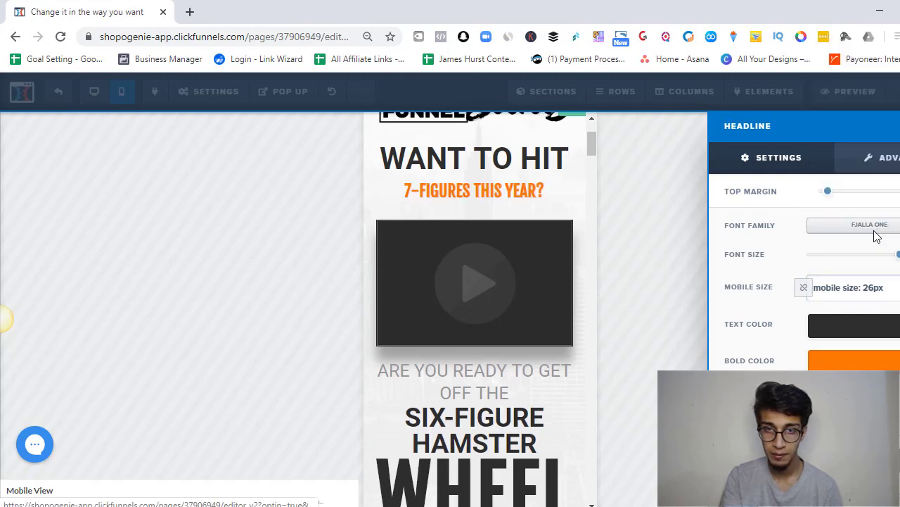
click(897, 288)
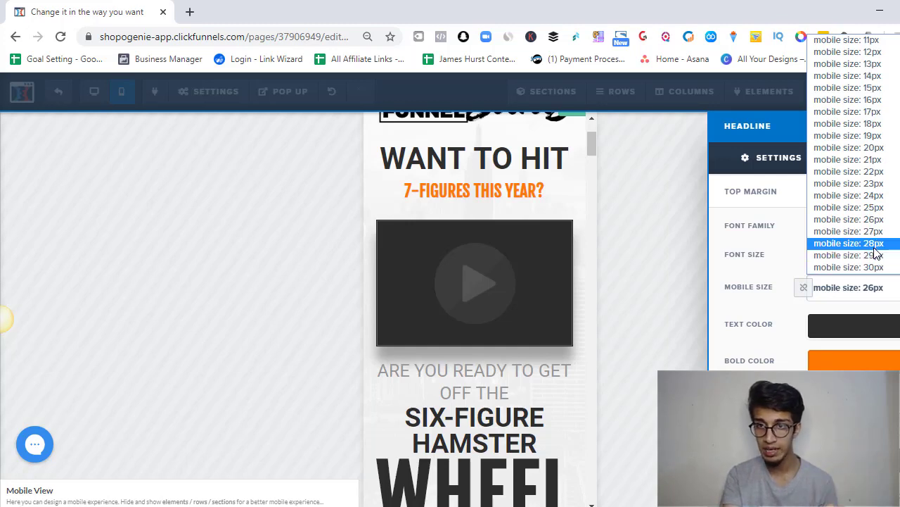
click(875, 246)
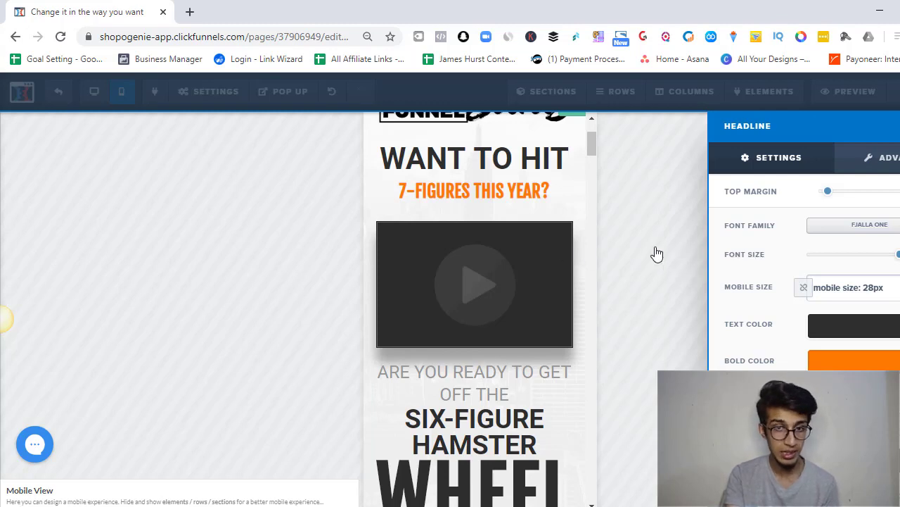
click(444, 421)
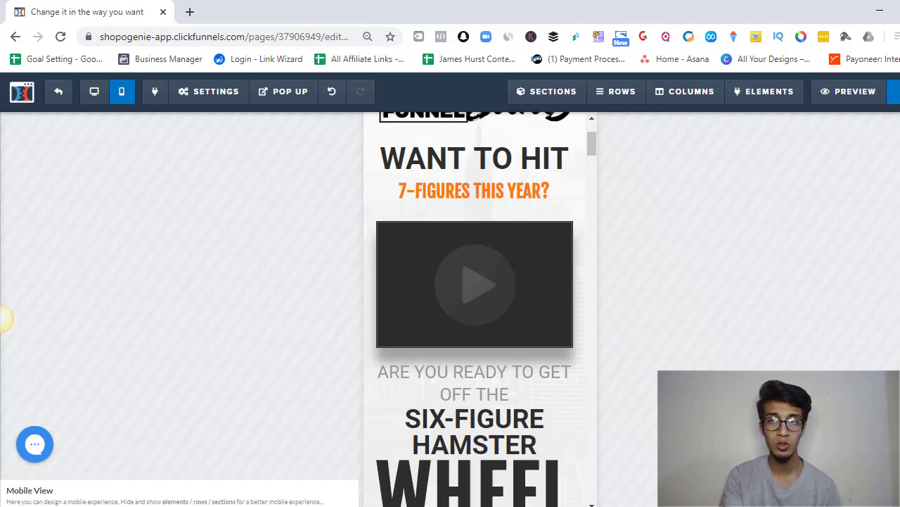